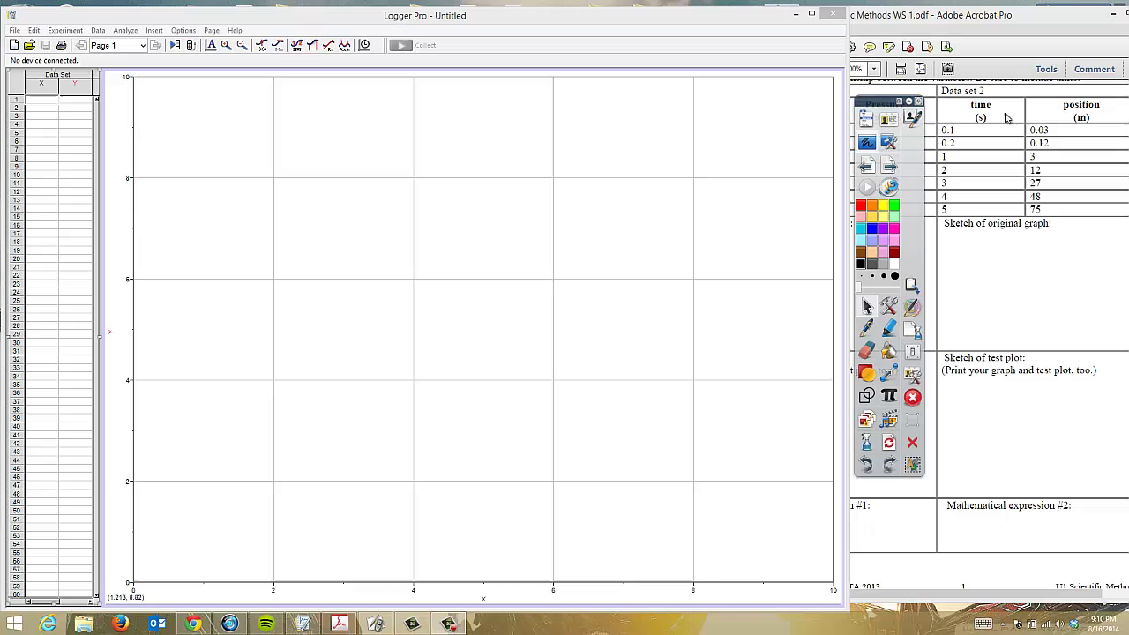
# Enter the time values 0.1, 0.2, 1, 2, 3, 4 and 5 down the X column.
pyautogui.click(46, 100)
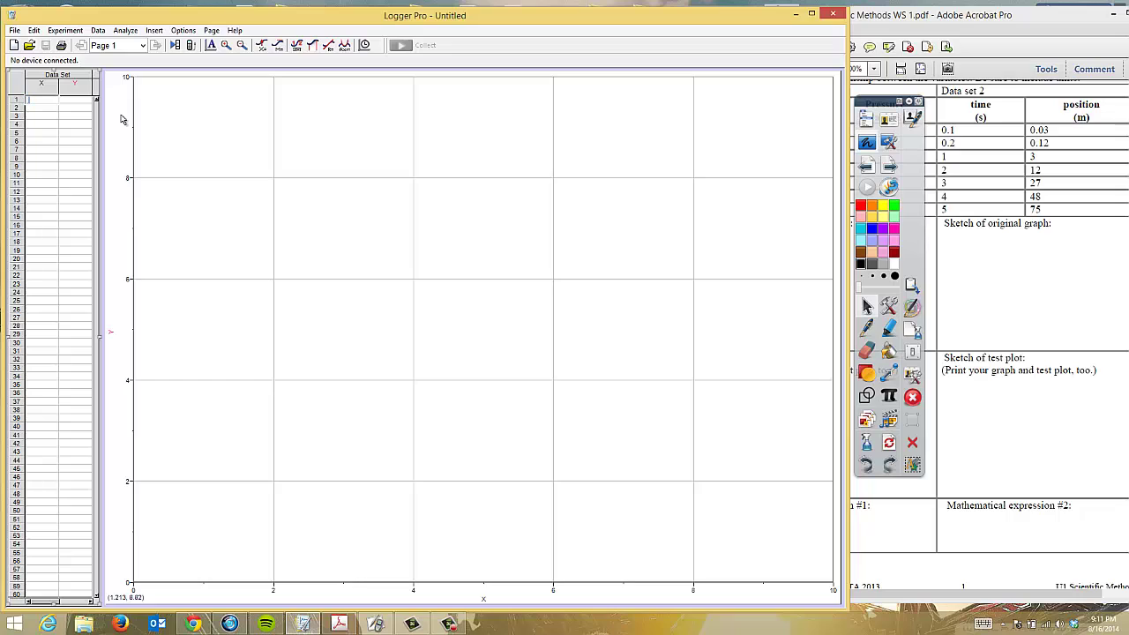
pyautogui.write('0.1')
pyautogui.press('Tab')
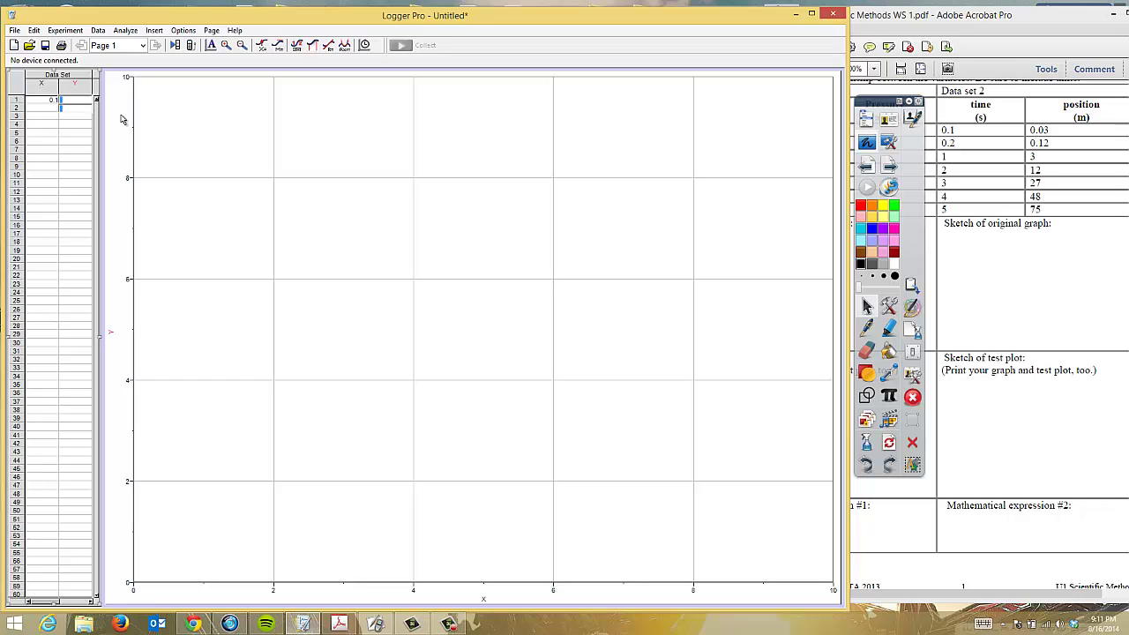
pyautogui.press('Return')
pyautogui.write('0.2')
pyautogui.press('Return')
pyautogui.write('1')
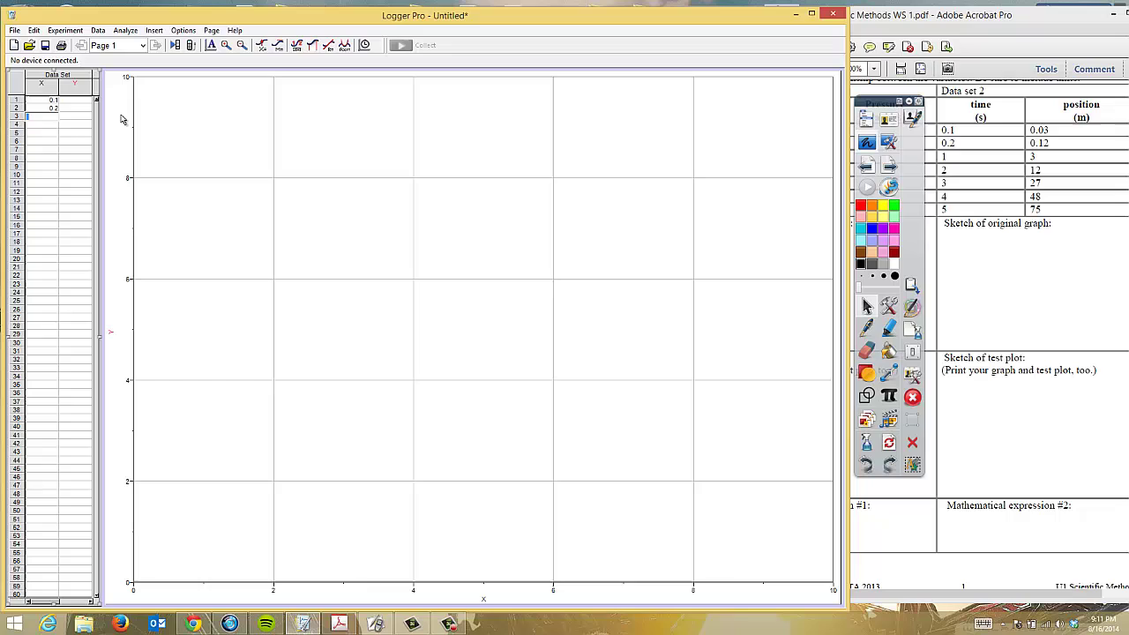
pyautogui.press('Return')
pyautogui.write('2')
pyautogui.press('Return')
pyautogui.write('3')
pyautogui.press('Return')
pyautogui.write('4')
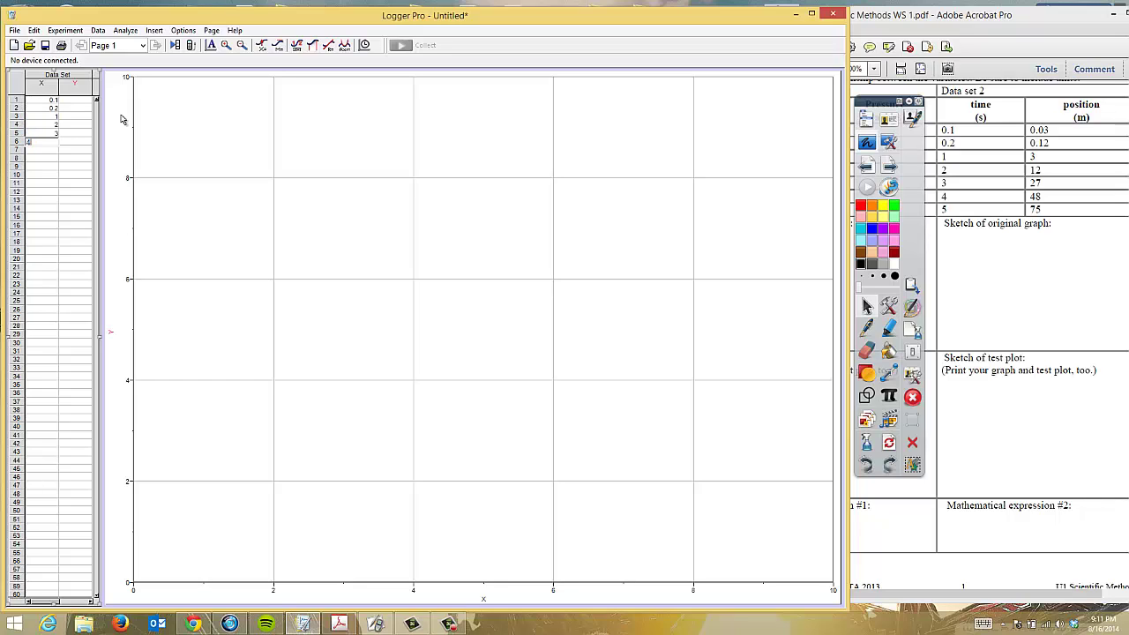
pyautogui.press('Return')
pyautogui.write('5')
pyautogui.press('Tab')
pyautogui.press('Up')
pyautogui.press('Up')
pyautogui.press('Up')
pyautogui.press('Up')
pyautogui.press('Up')
pyautogui.press('Up')
# Name the X column time with units s and the Y column position with units m.
pyautogui.doubleClick(43, 91)
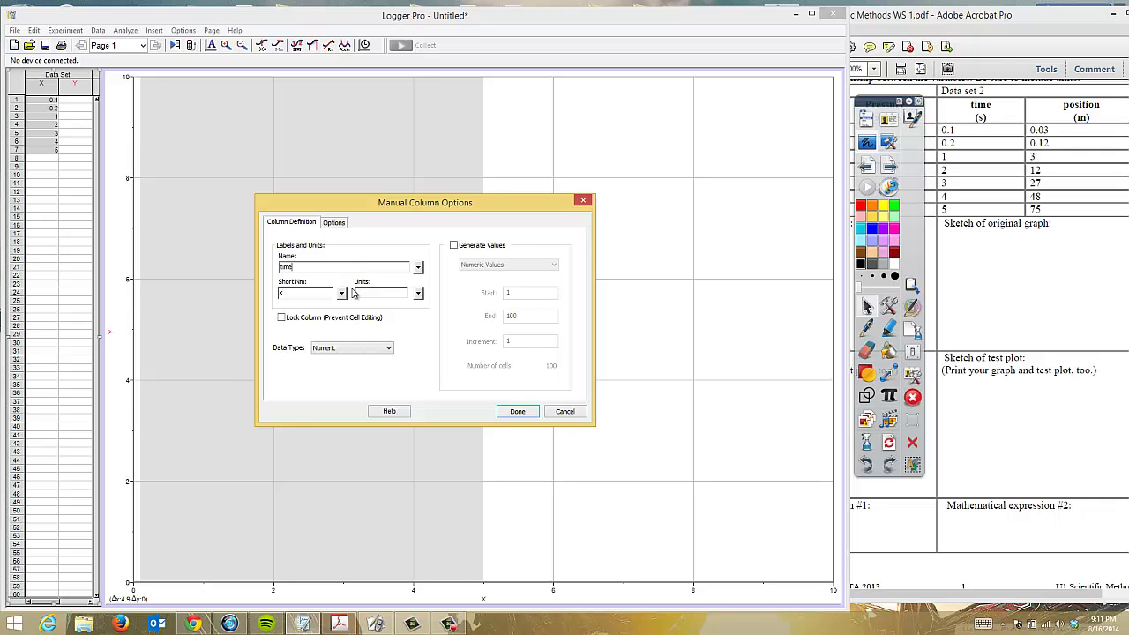
pyautogui.click(360, 291)
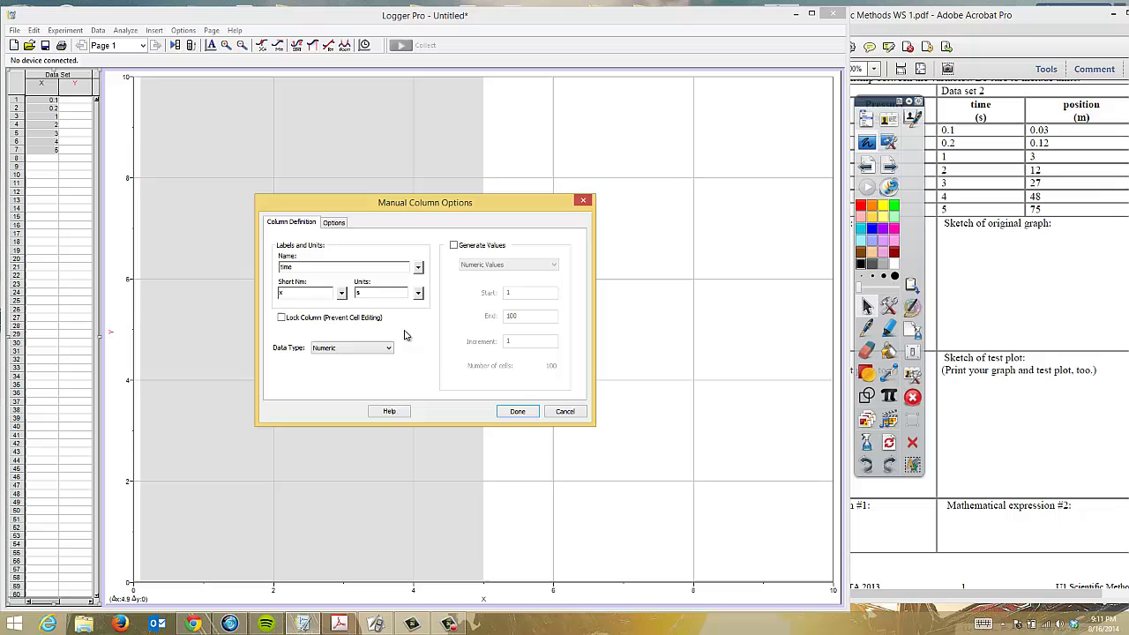
pyautogui.click(516, 414)
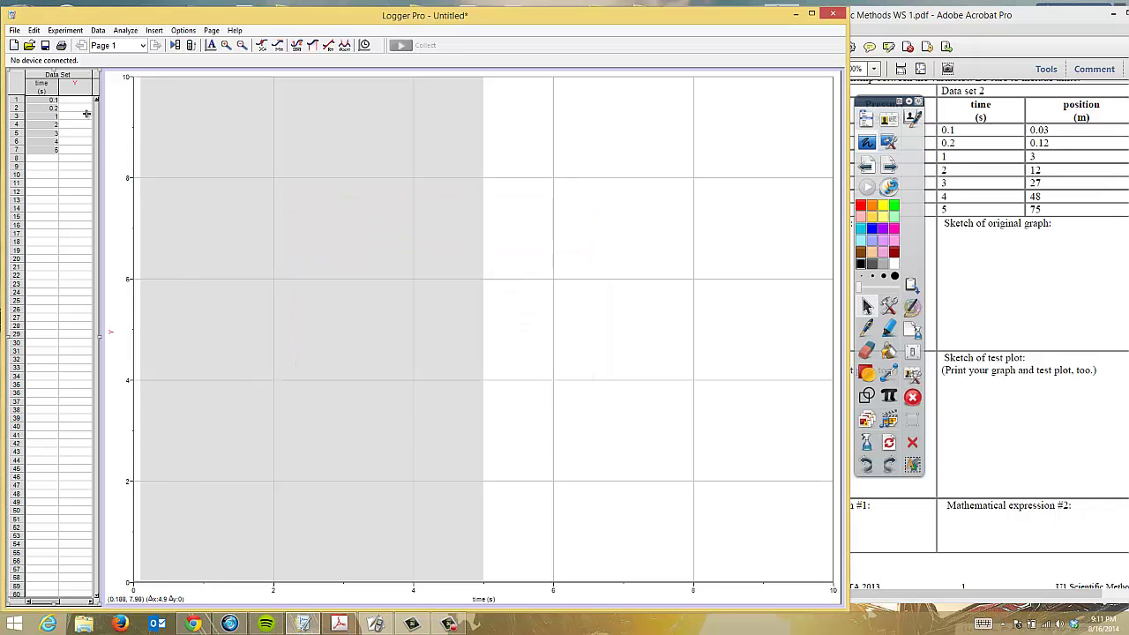
pyautogui.doubleClick(77, 93)
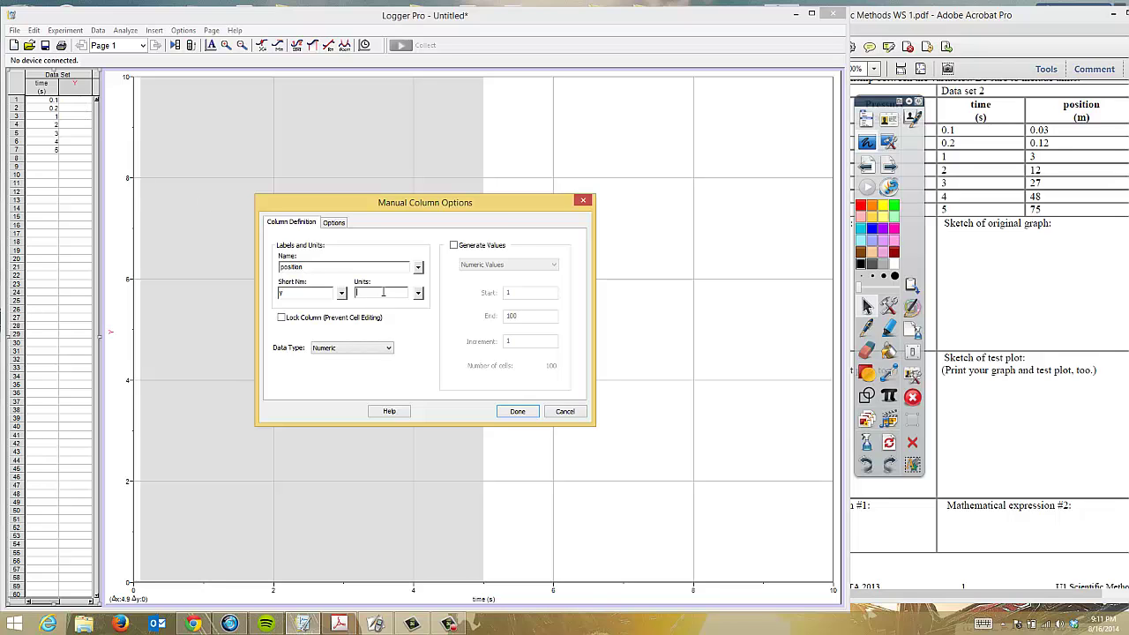
pyautogui.click(517, 411)
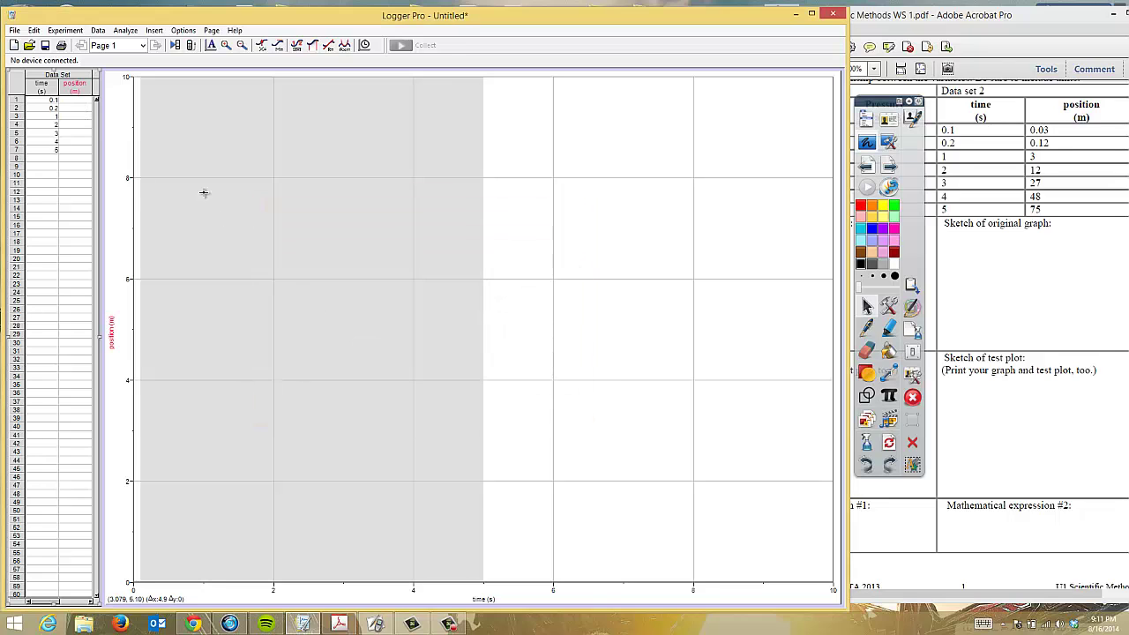
# Type the positions 0.03, 0.12, 3, 12, 27, 48 and 75 into the position column.
pyautogui.click(78, 101)
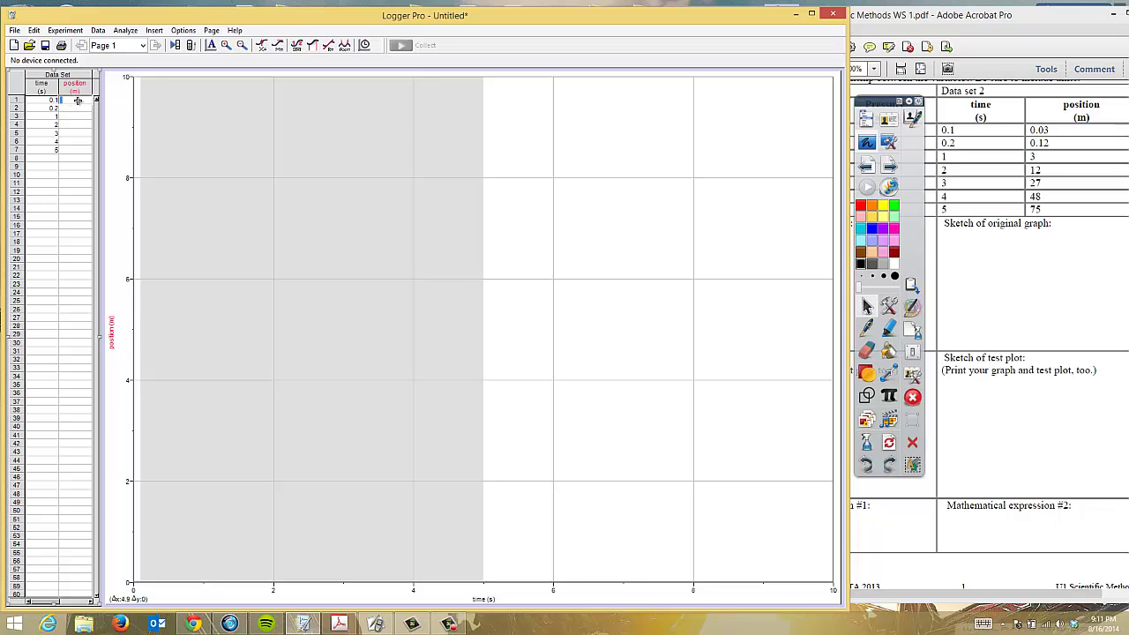
pyautogui.write('0')
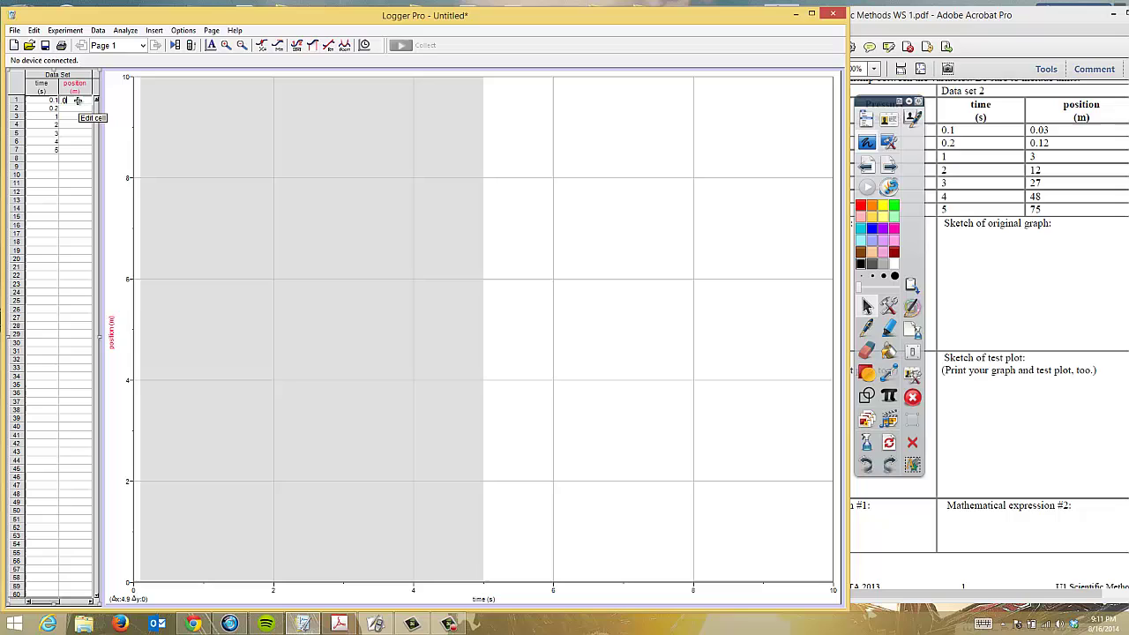
pyautogui.write('.03')
pyautogui.press('Return')
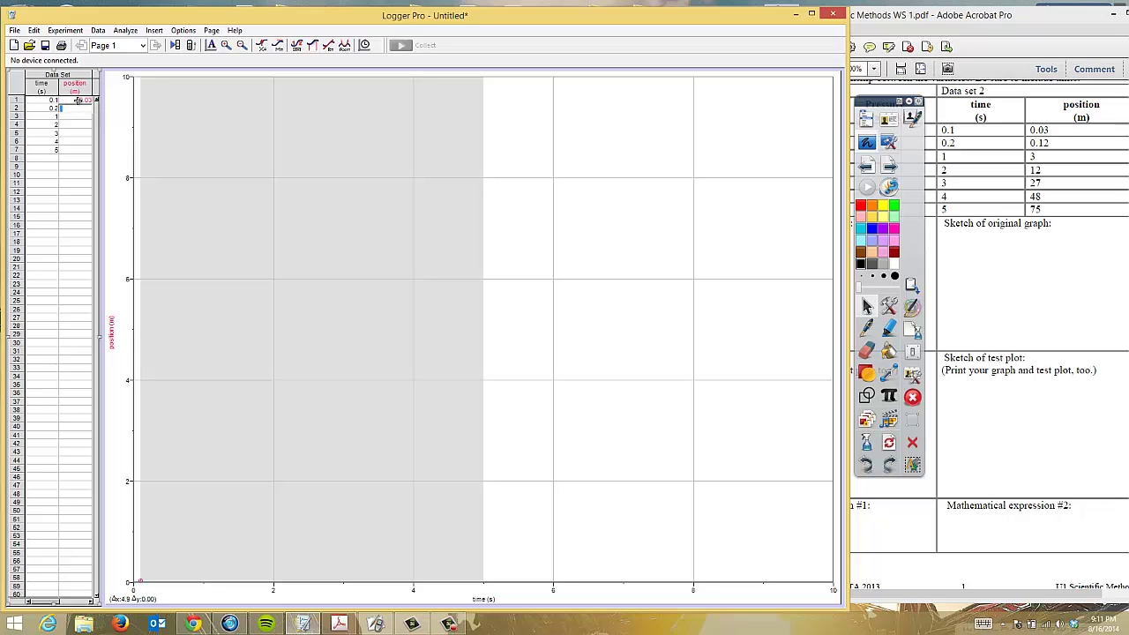
pyautogui.write('.12')
pyautogui.press('Return')
pyautogui.write('3')
pyautogui.press('Return')
pyautogui.write('12')
pyautogui.press('Return')
pyautogui.write('27')
pyautogui.press('Return')
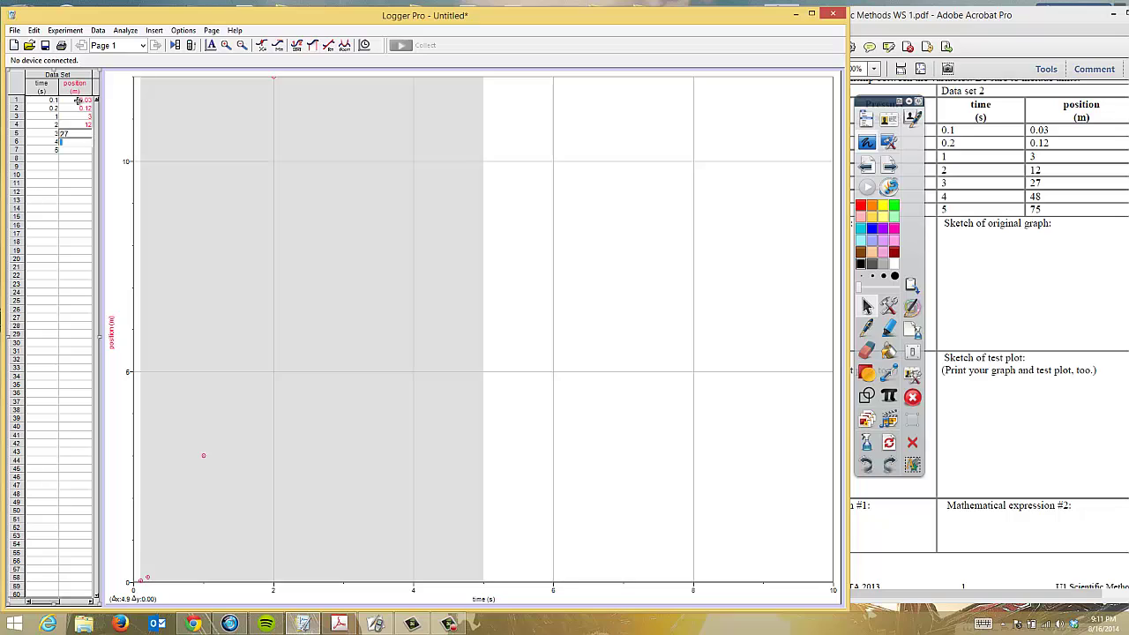
pyautogui.write('48')
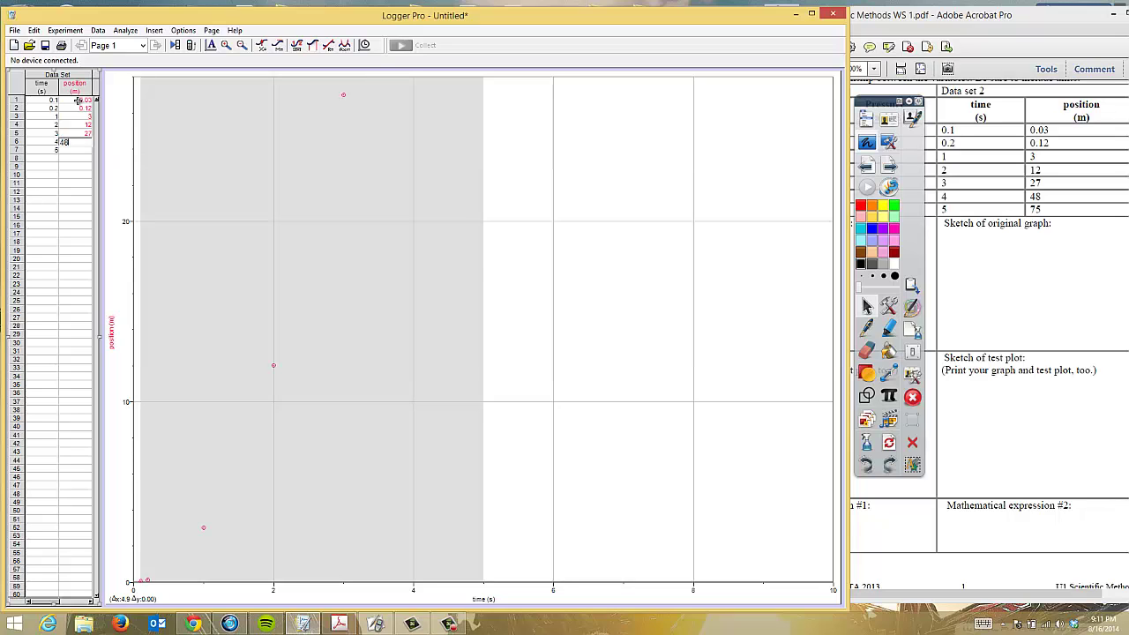
pyautogui.press('Return')
pyautogui.write('75')
pyautogui.press('Return')
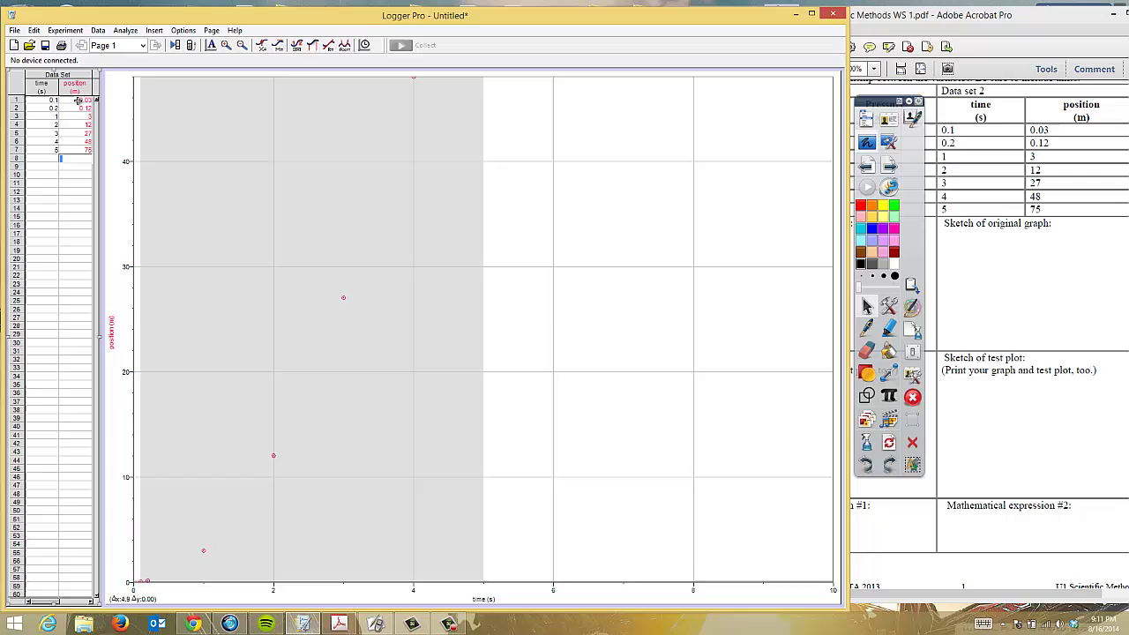
# Deselect the graph and handwrite y = x² in red above the plotted points.
pyautogui.click(484, 201)
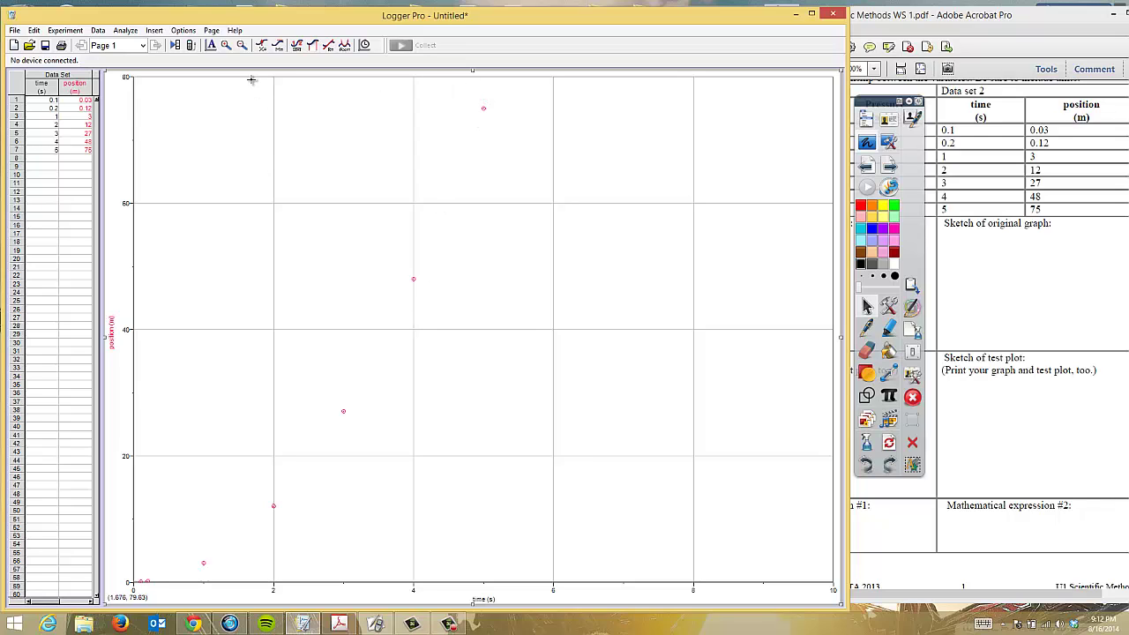
pyautogui.click(868, 329)
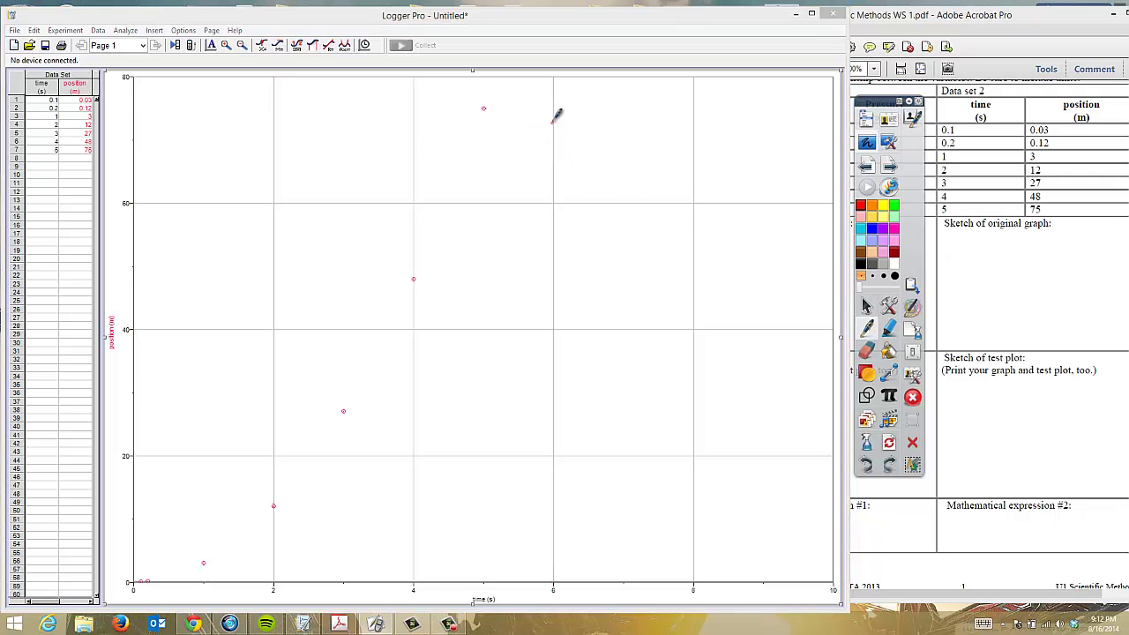
pyautogui.moveTo(557, 117)
pyautogui.mouseDown()
pyautogui.moveTo(592, 161)
pyautogui.moveTo(591, 137)
pyautogui.moveTo(662, 135)
pyautogui.moveTo(657, 114)
pyautogui.moveTo(717, 113)
pyautogui.mouseUp()
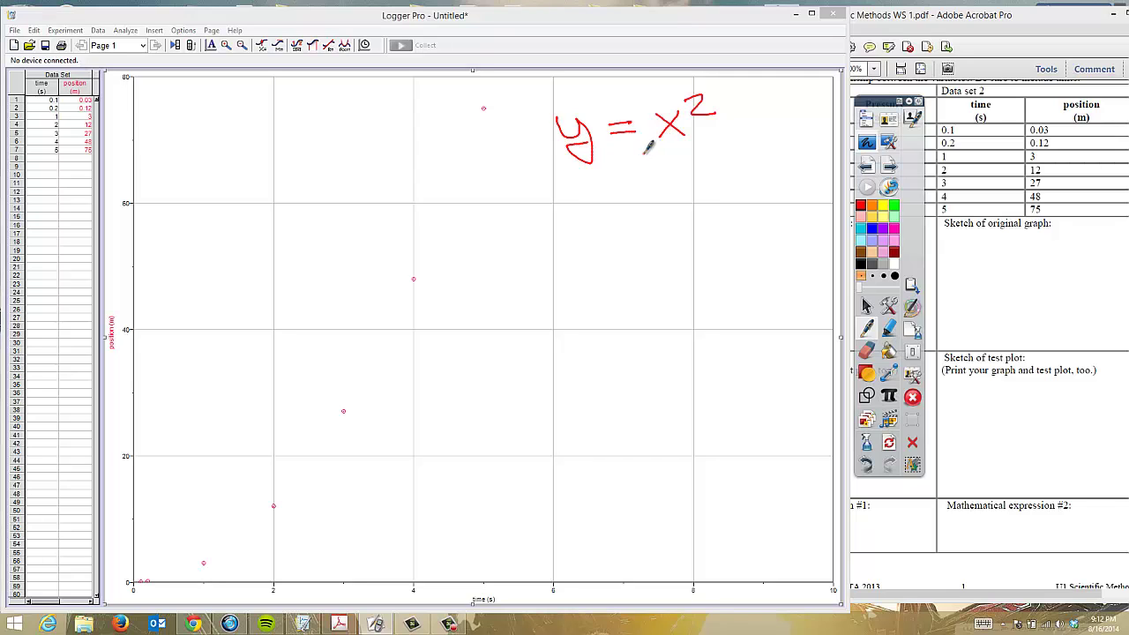
pyautogui.click(749, 147)
# Return to the arrow tool and autoscale the graph so time spans 0 to 5 s.
pyautogui.click(867, 307)
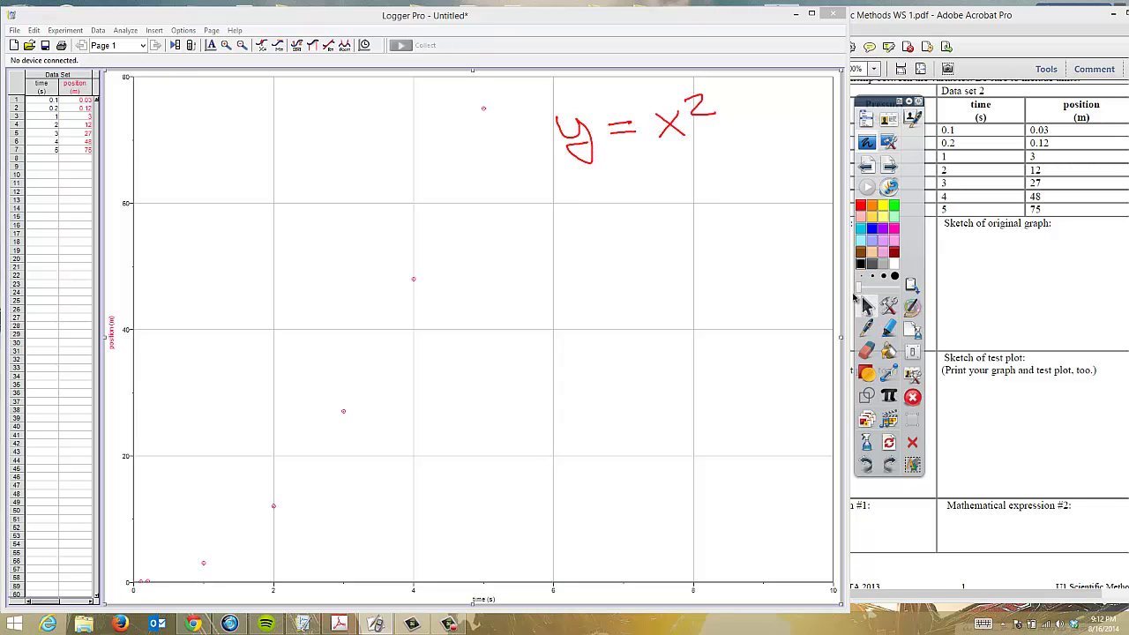
pyautogui.click(211, 46)
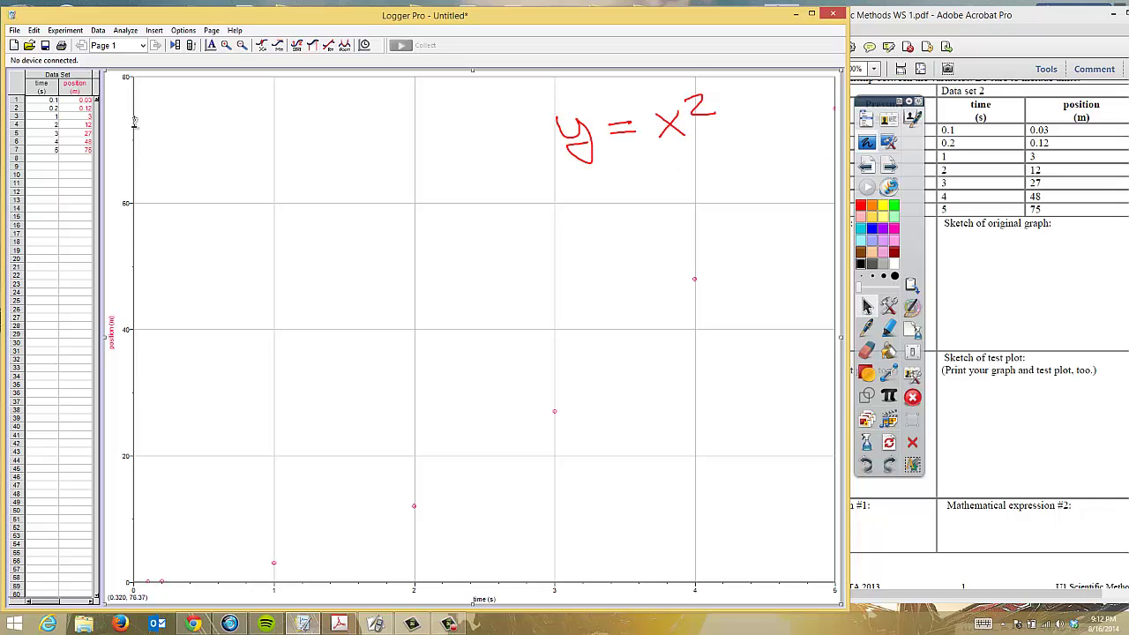
pyautogui.click(99, 32)
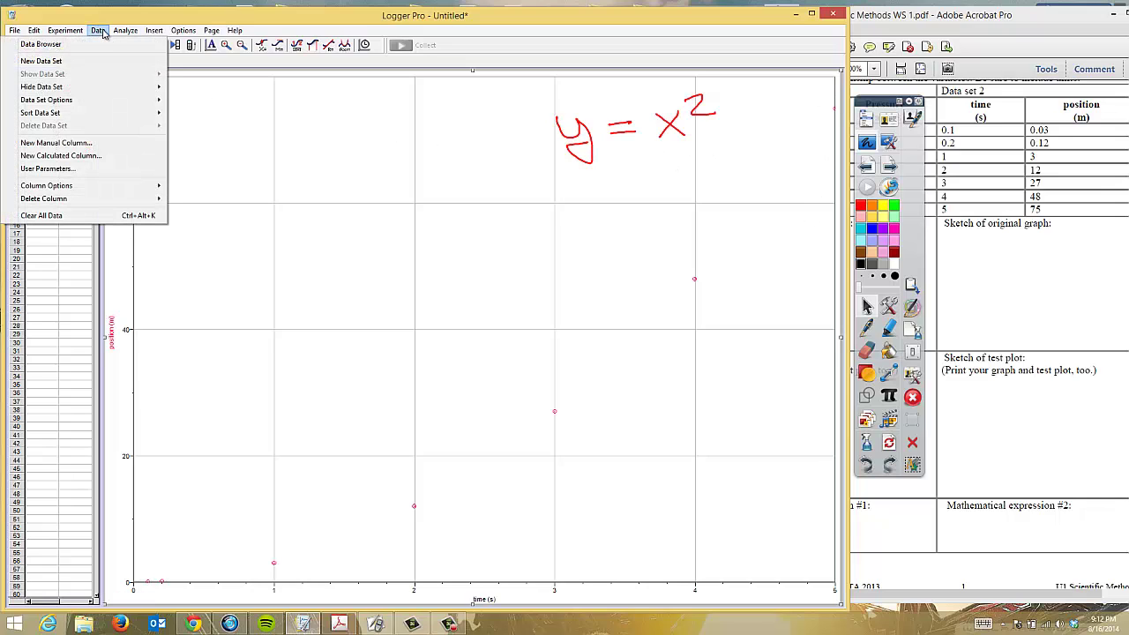
# Create a calculated column named time² in s² with the expression "time"^2.
pyautogui.click(88, 157)
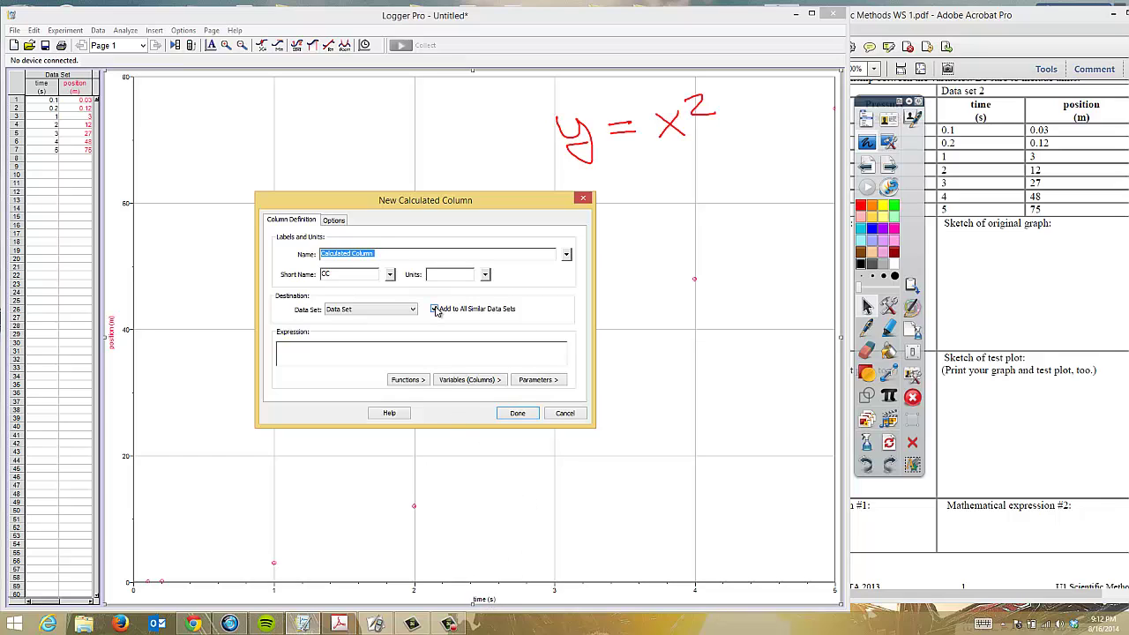
pyautogui.write('sm')
pyautogui.click(566, 256)
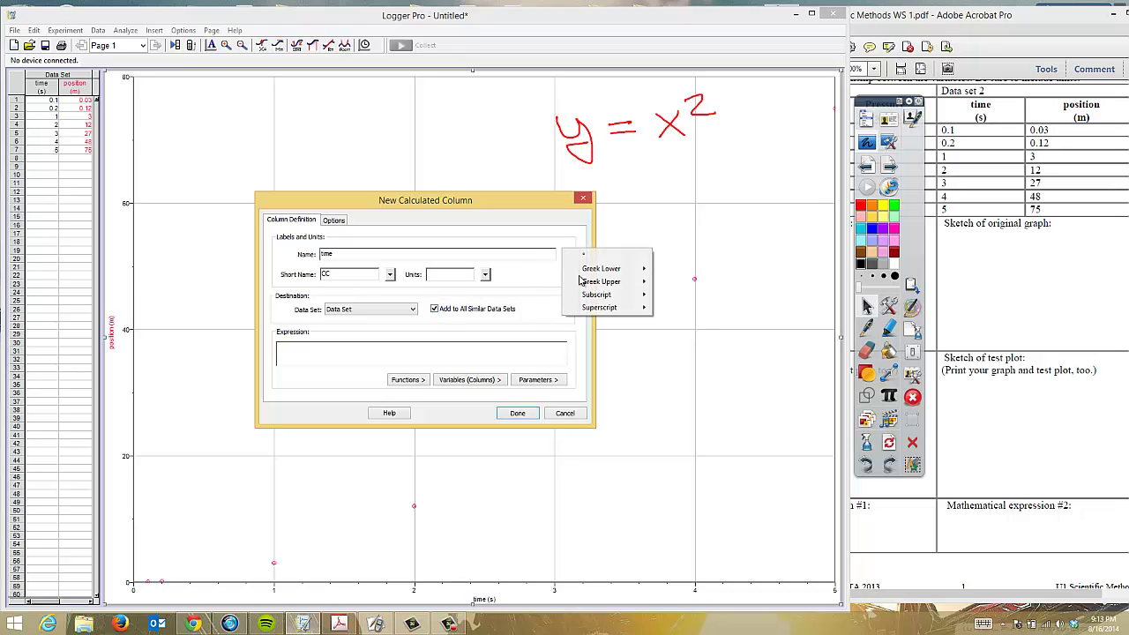
pyautogui.moveTo(596, 309)
pyautogui.click(528, 332)
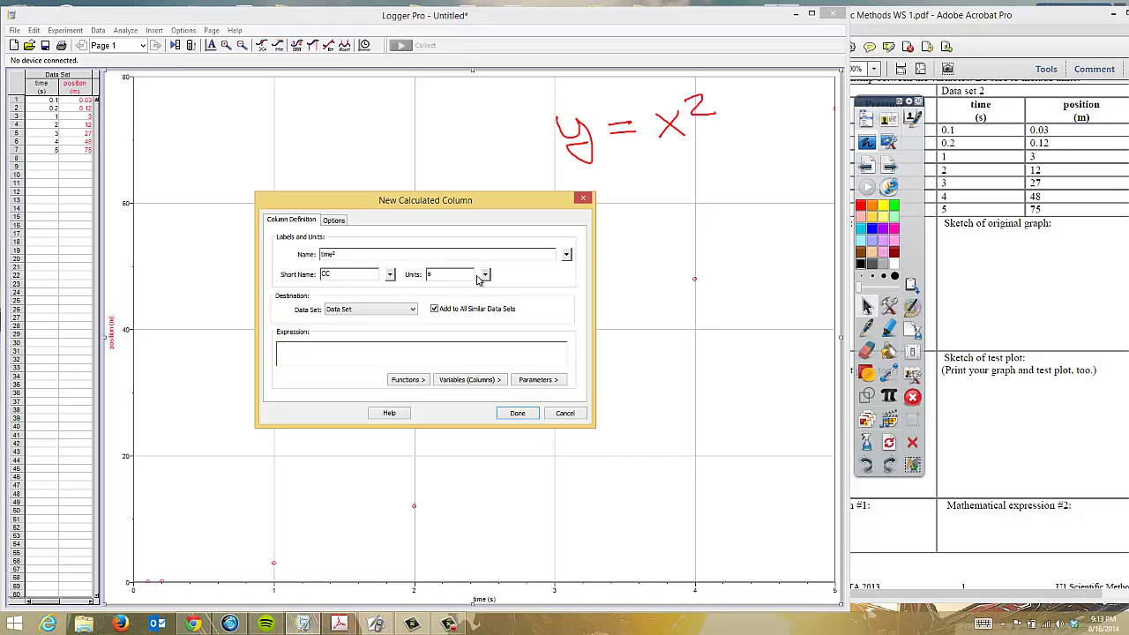
pyautogui.click(485, 275)
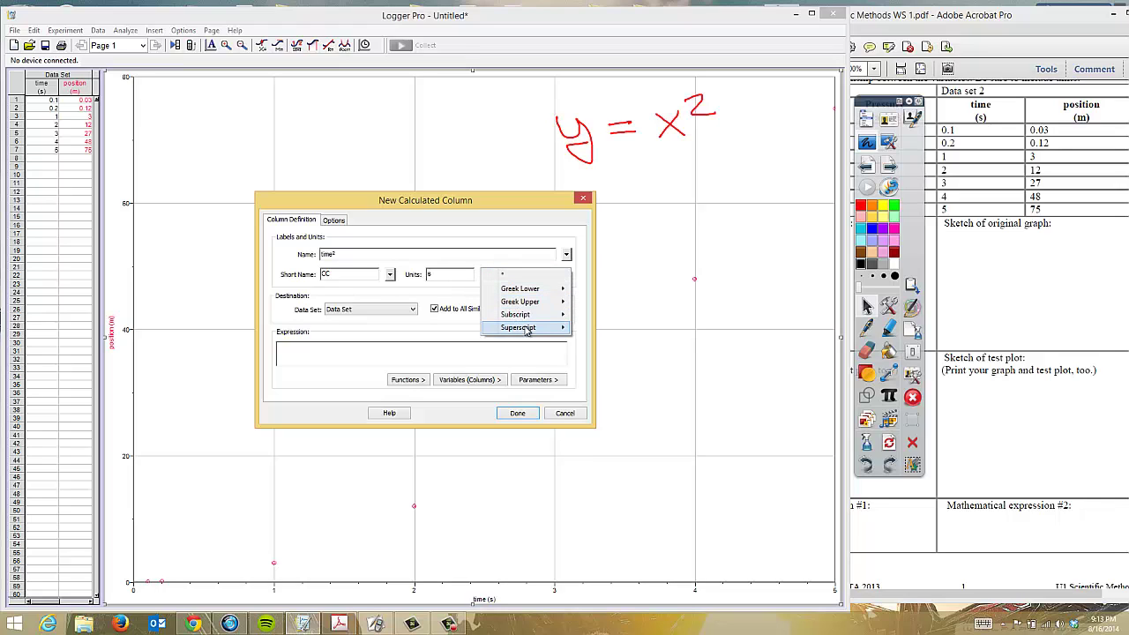
pyautogui.moveTo(526, 330)
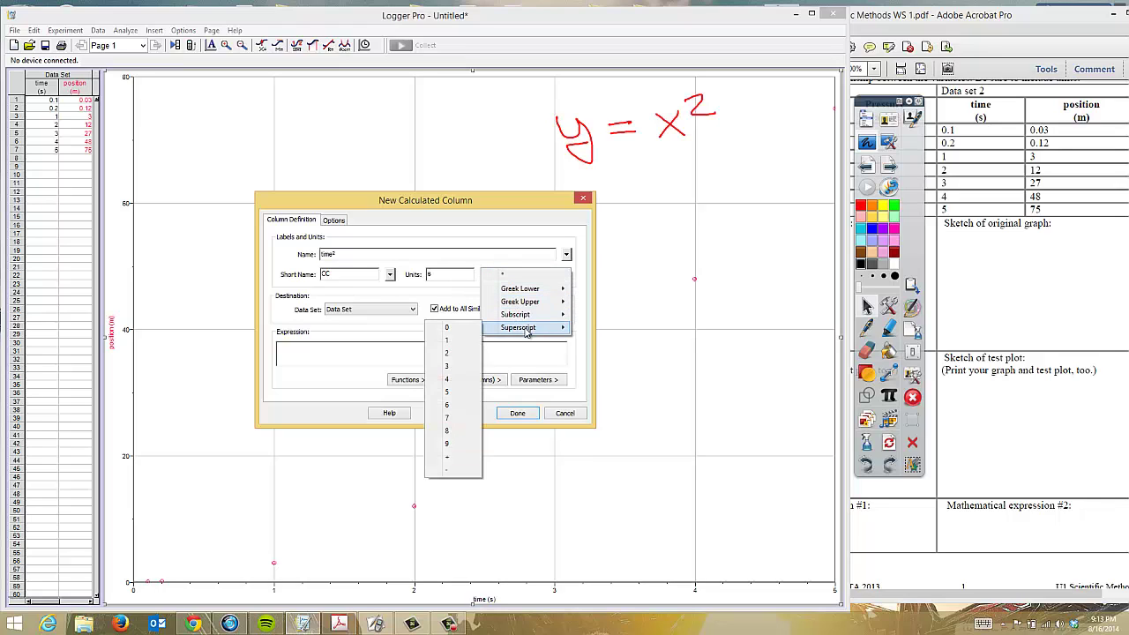
pyautogui.click(447, 353)
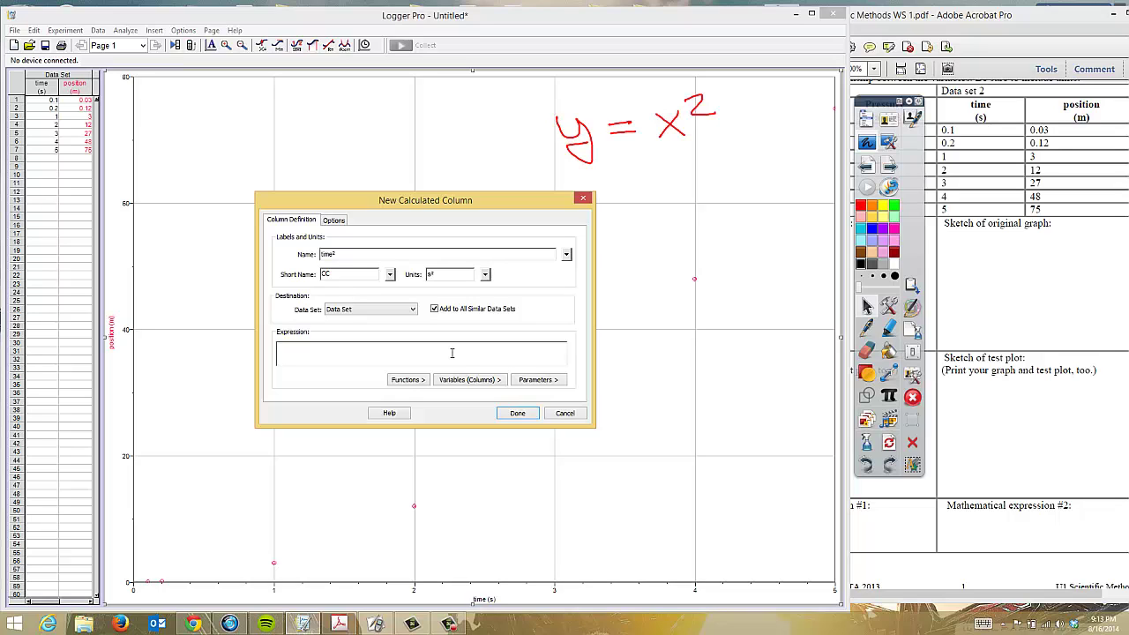
pyautogui.click(470, 380)
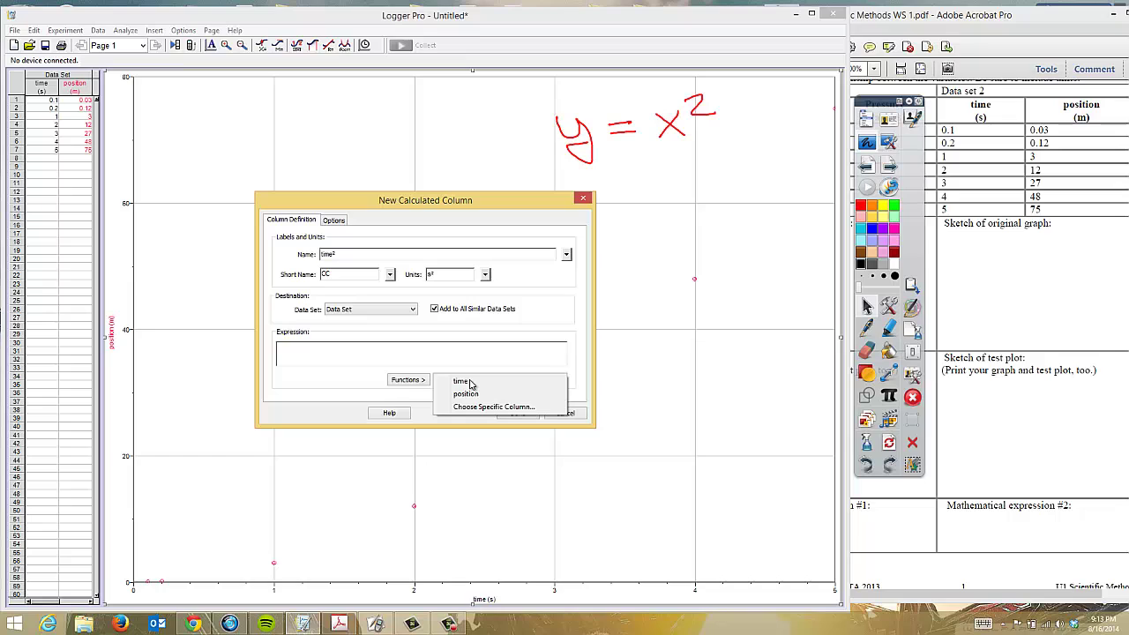
pyautogui.click(469, 382)
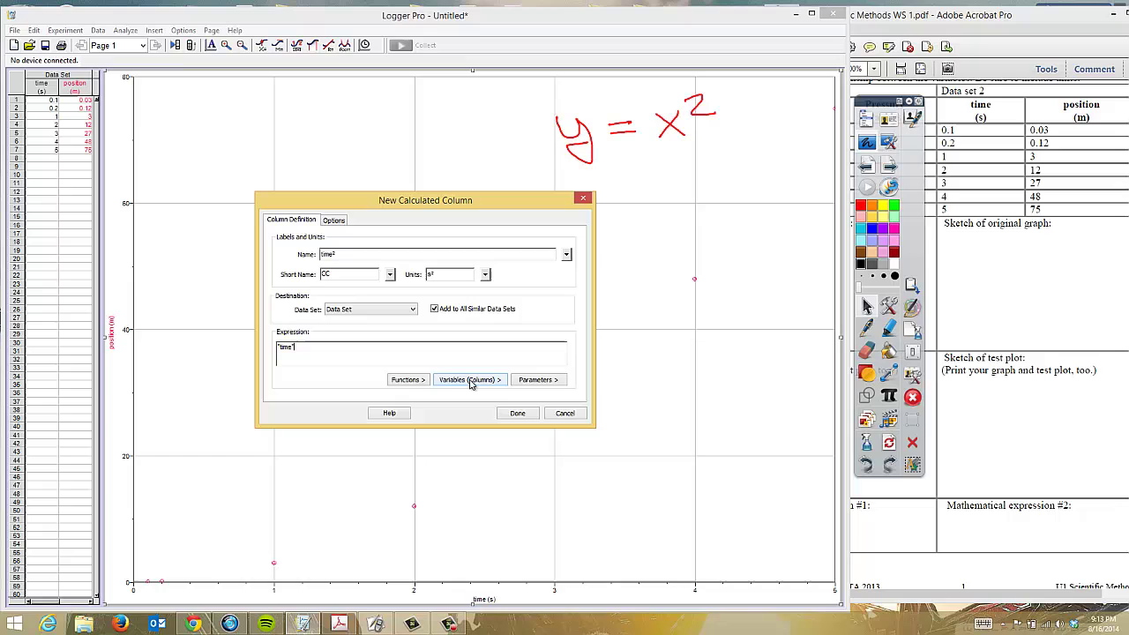
pyautogui.write('^2')
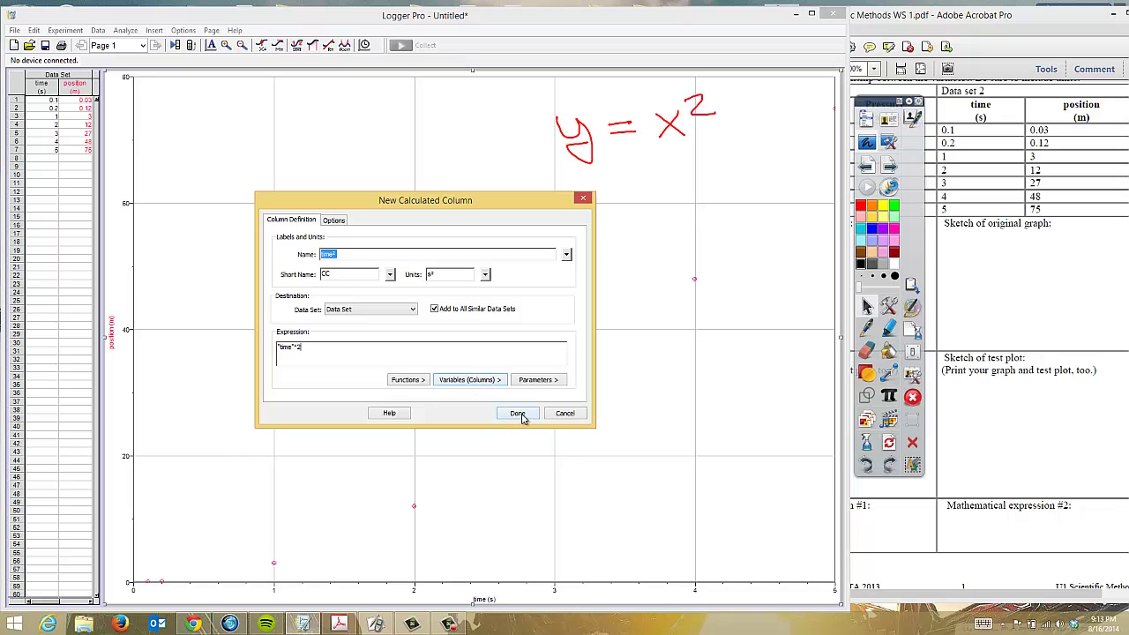
pyautogui.click(519, 415)
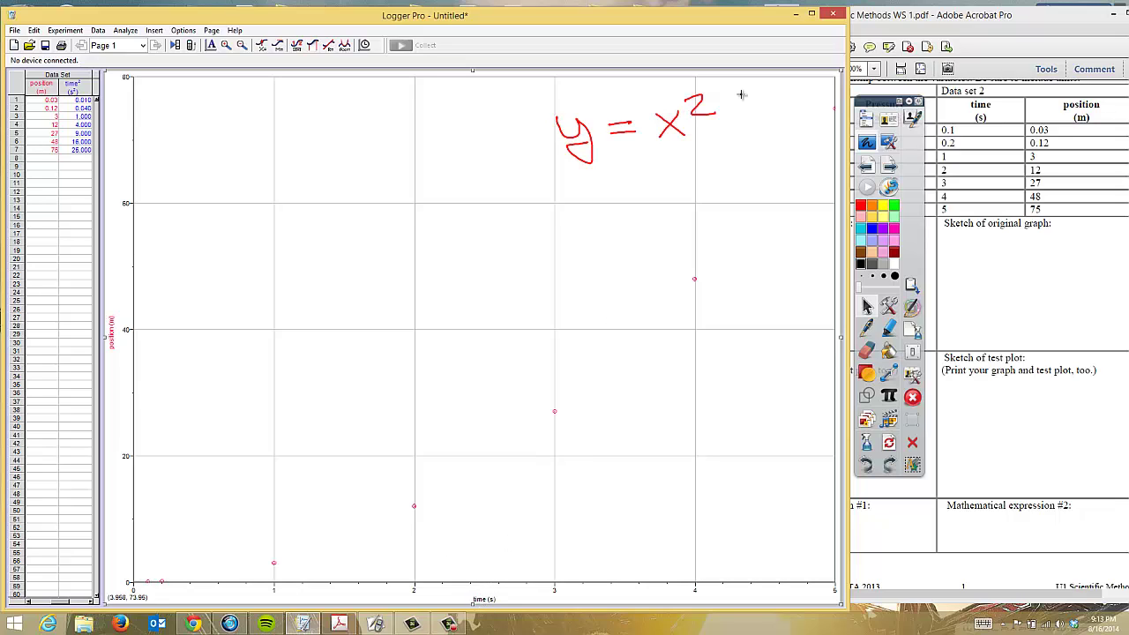
# Switch the graph's horizontal axis from time to time² so position plots against time².
pyautogui.click(484, 599)
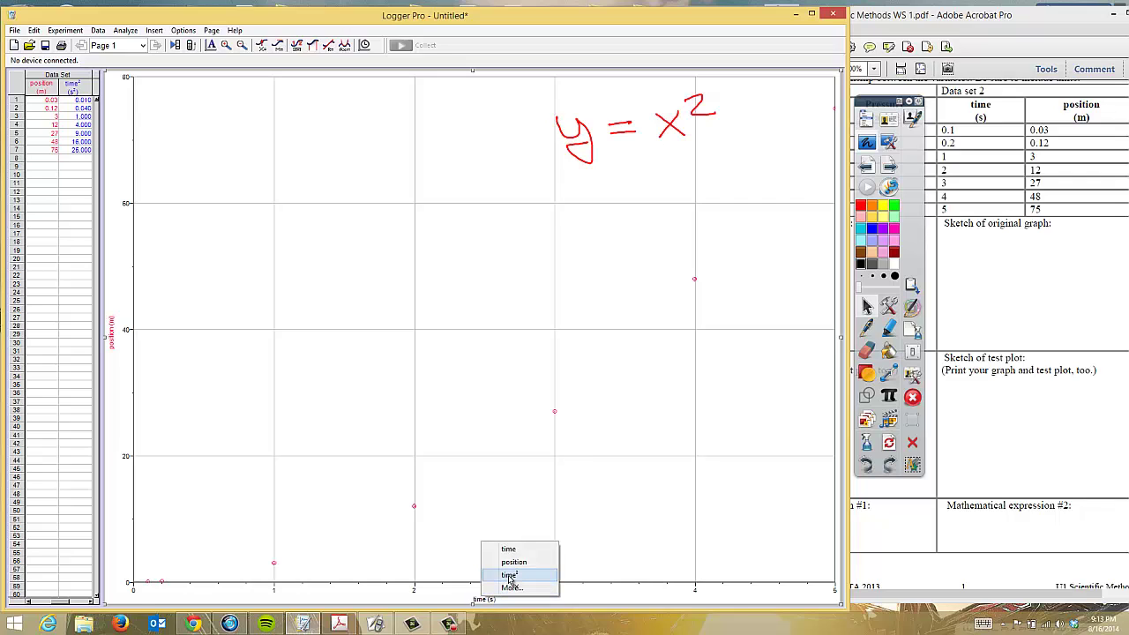
pyautogui.click(510, 575)
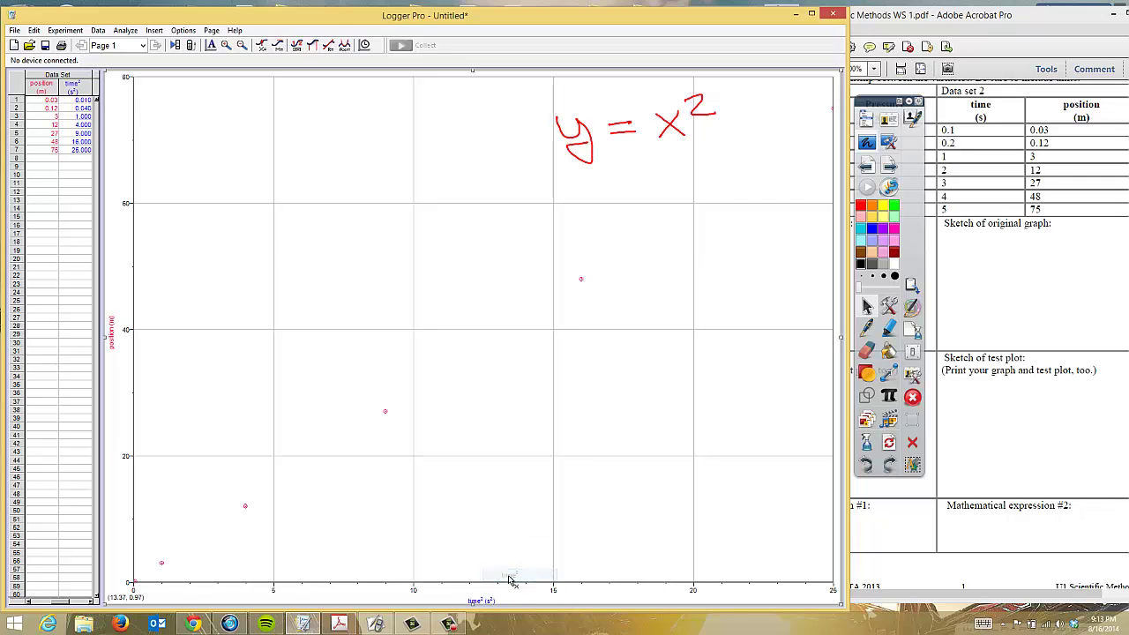
# Add a linear fit (slope 3.000) and drag its results box to the graph's lower right.
pyautogui.click(328, 45)
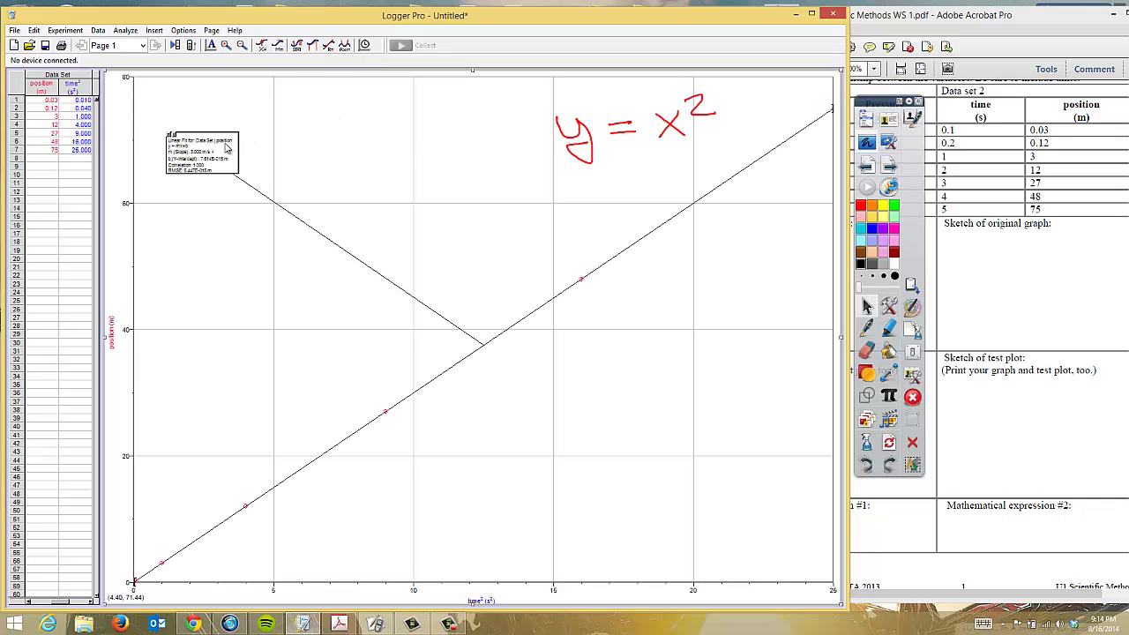
pyautogui.moveTo(194, 146); pyautogui.dragTo(633, 470)
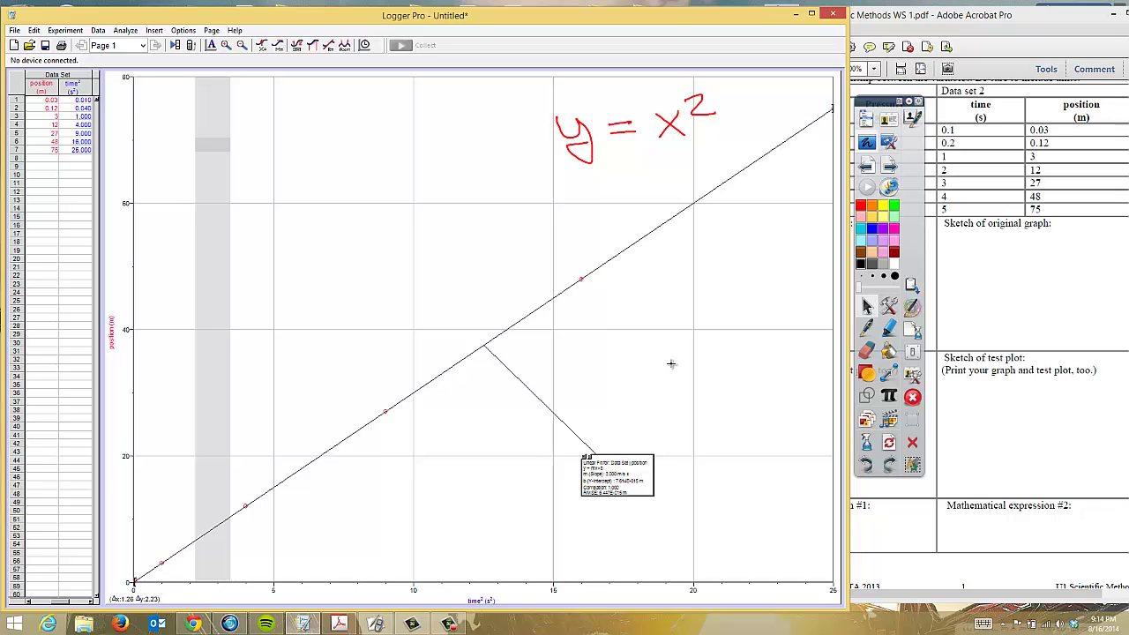
pyautogui.click(650, 309)
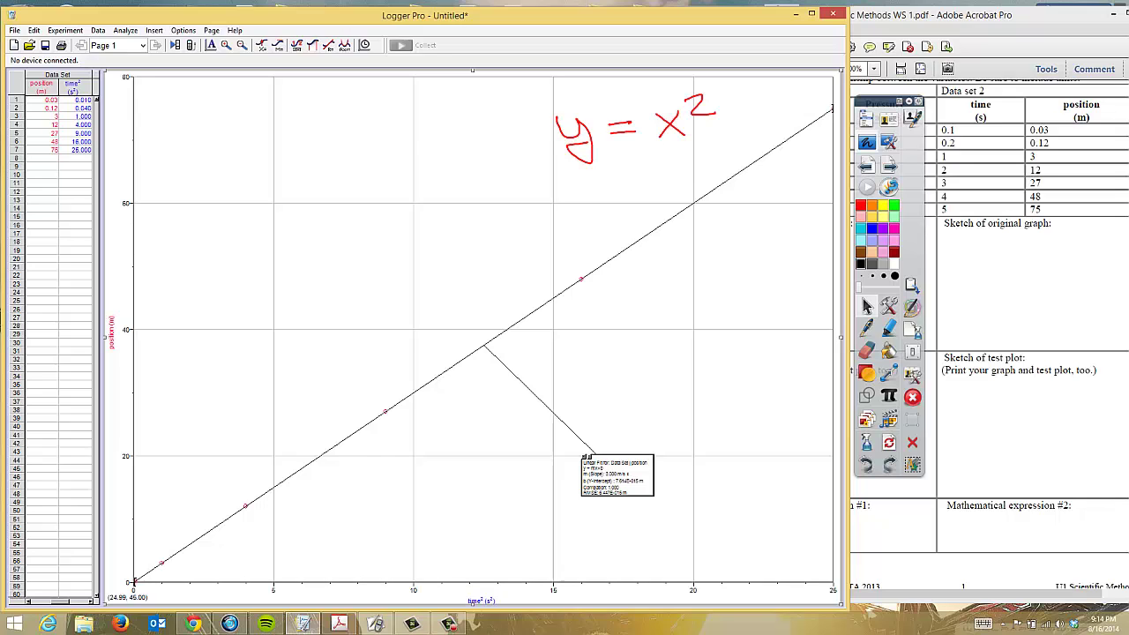
# With the red pen, draw the axes of the original-graph sketch in the worksheet.
pyautogui.click(868, 328)
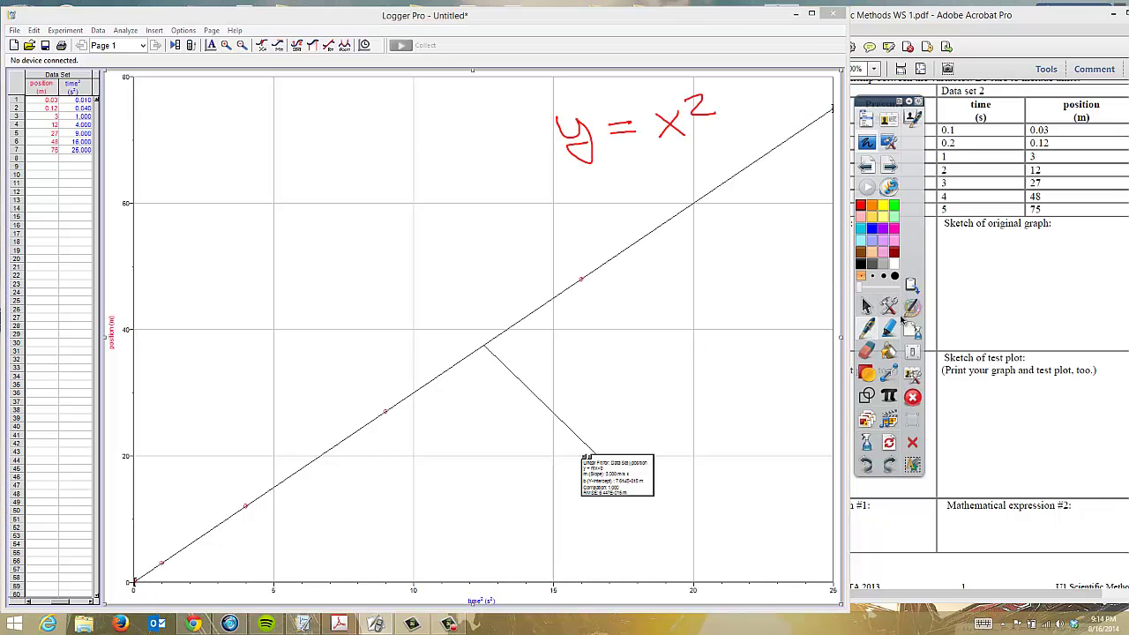
pyautogui.moveTo(968, 249)
pyautogui.mouseDown()
pyautogui.moveTo(965, 328)
pyautogui.moveTo(1085, 327)
pyautogui.mouseUp()
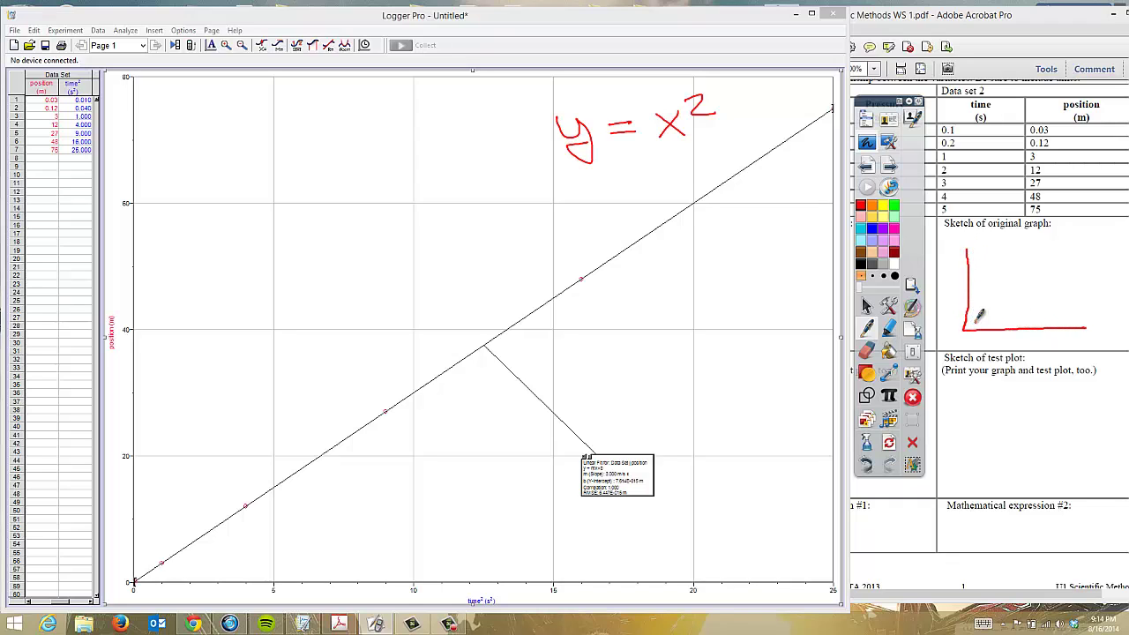
pyautogui.moveTo(974, 323)
pyautogui.mouseDown()
pyautogui.moveTo(1043, 303)
pyautogui.moveTo(1066, 282)
pyautogui.moveTo(1082, 227)
pyautogui.mouseUp()
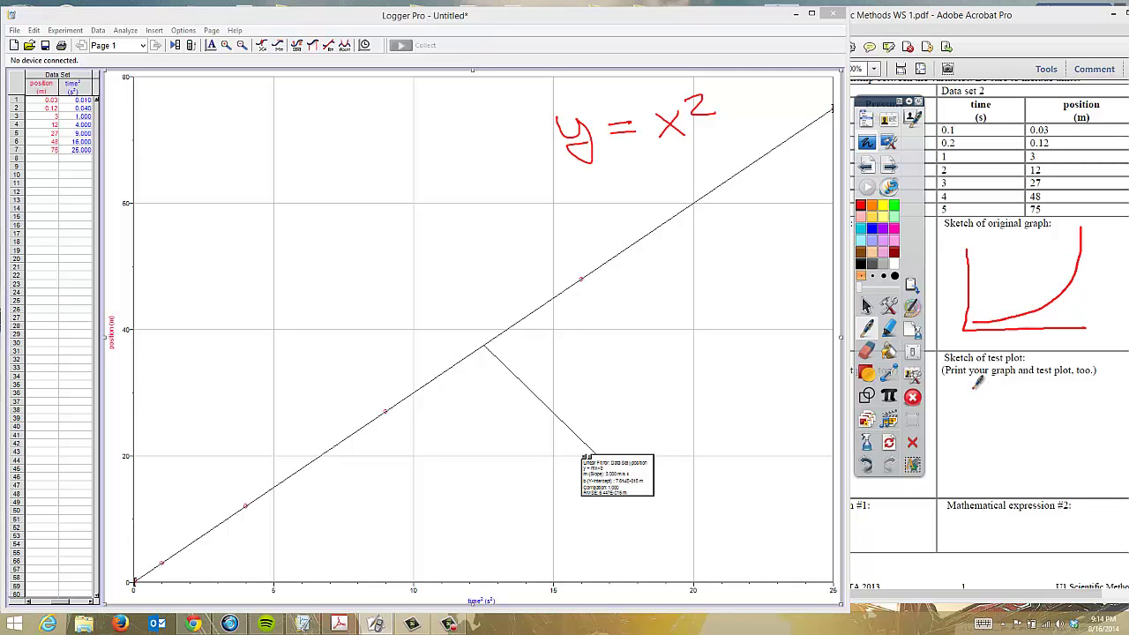
# Sketch the test plot's labelled axes and rising straight line, plus an arrow toward the graph.
pyautogui.moveTo(975, 386)
pyautogui.mouseDown()
pyautogui.moveTo(996, 462)
pyautogui.moveTo(1105, 464)
pyautogui.mouseUp()
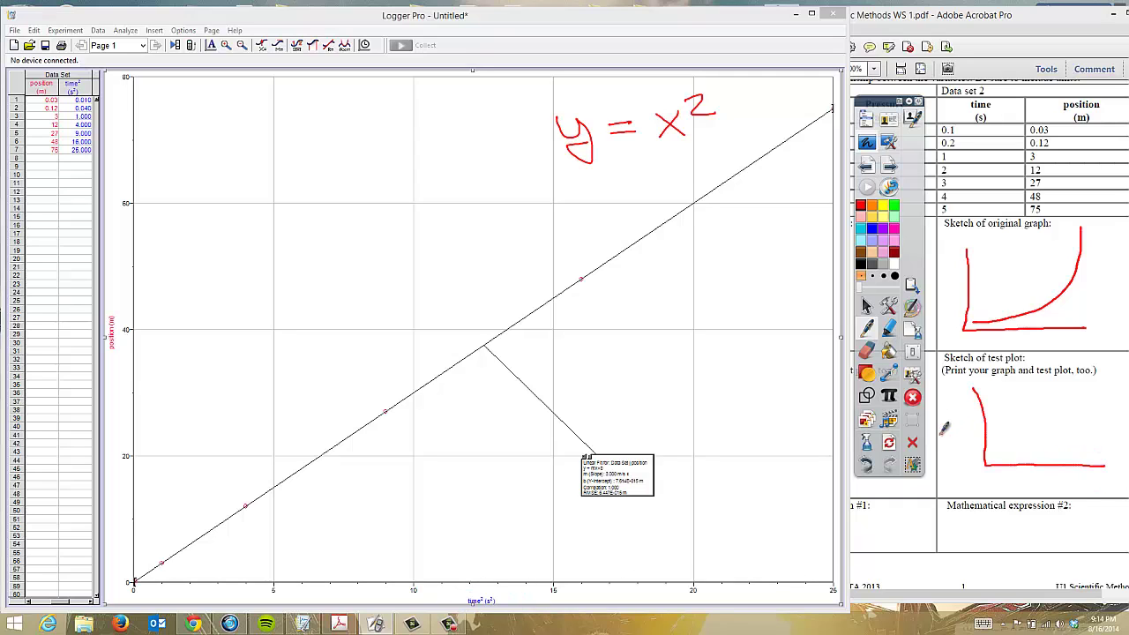
pyautogui.moveTo(961, 438); pyautogui.dragTo(955, 422)
pyautogui.moveTo(1013, 481); pyautogui.dragTo(1065, 477)
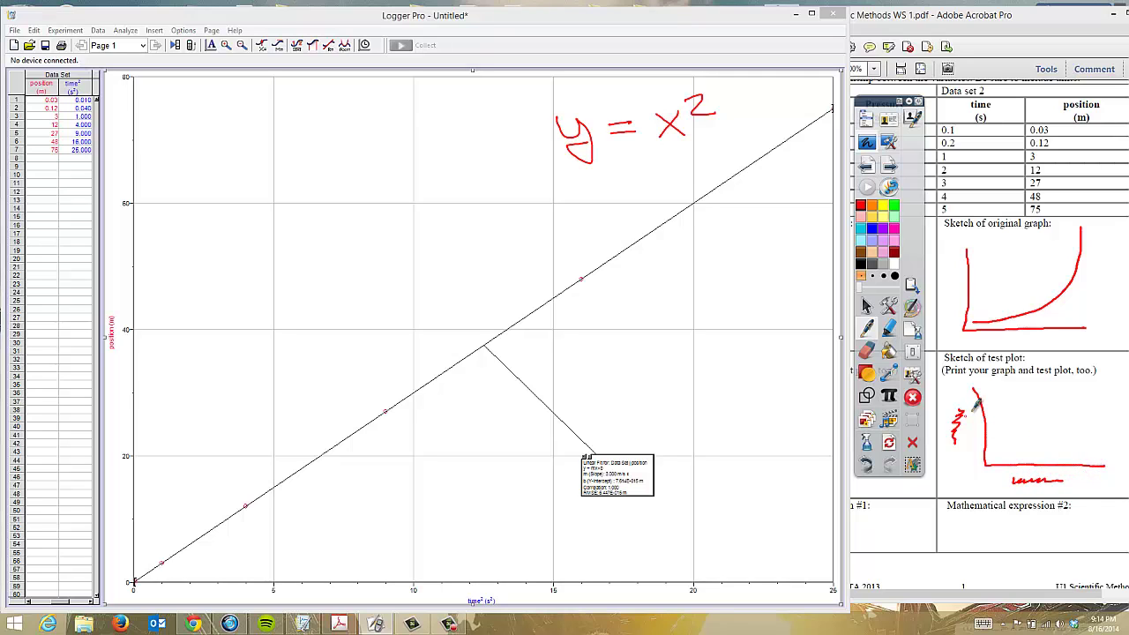
pyautogui.moveTo(1000, 452); pyautogui.dragTo(1101, 401)
pyautogui.moveTo(994, 530)
pyautogui.mouseDown()
pyautogui.moveTo(706, 393)
pyautogui.moveTo(710, 402)
pyautogui.mouseUp()
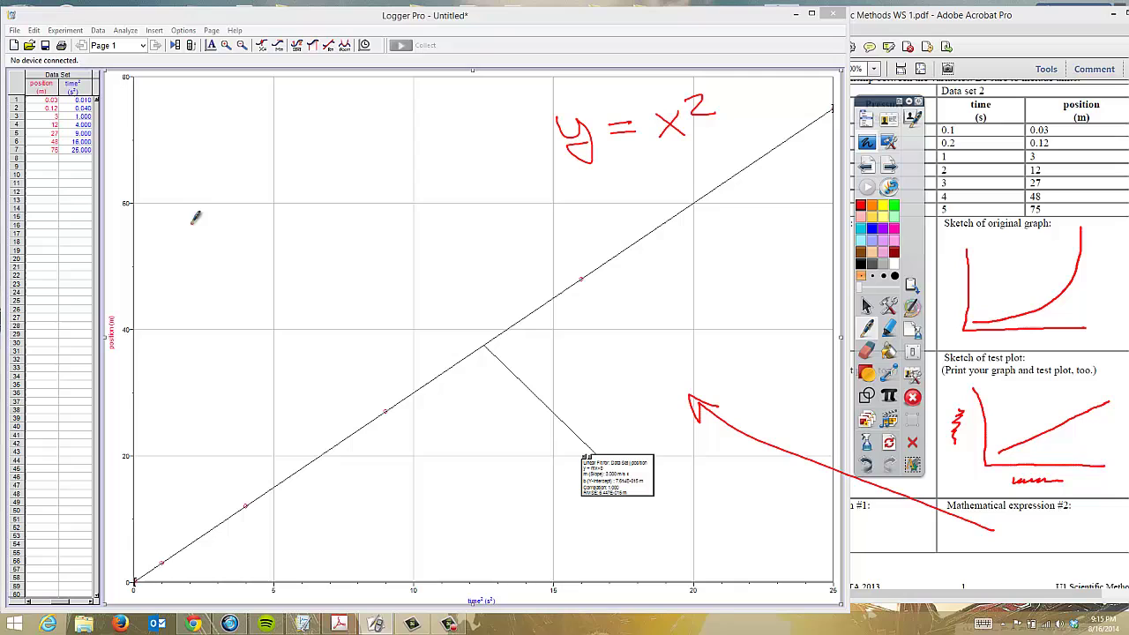
# Handwrite y=mx+b on the graph, then circle and strike out y = x².
pyautogui.moveTo(217, 148)
pyautogui.mouseDown()
pyautogui.moveTo(240, 177)
pyautogui.moveTo(231, 187)
pyautogui.moveTo(288, 150)
pyautogui.moveTo(356, 175)
pyautogui.moveTo(375, 162)
pyautogui.mouseUp()
pyautogui.moveTo(365, 152); pyautogui.dragTo(365, 172)
pyautogui.moveTo(388, 147); pyautogui.dragTo(390, 171)
pyautogui.moveTo(748, 97)
pyautogui.mouseDown()
pyautogui.moveTo(506, 97)
pyautogui.moveTo(598, 146)
pyautogui.moveTo(748, 97)
pyautogui.mouseUp()
pyautogui.moveTo(524, 128); pyautogui.dragTo(732, 102)
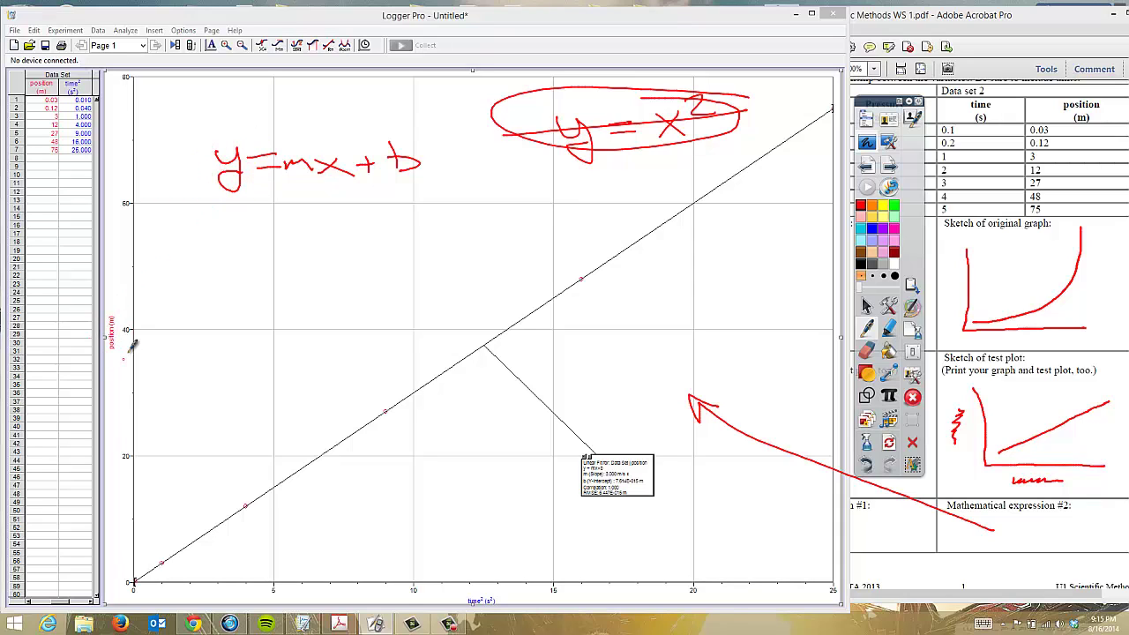
# Handwrite position = 3 m/s² (time²) below y=mx+b.
pyautogui.moveTo(172, 247)
pyautogui.mouseDown()
pyautogui.moveTo(183, 257)
pyautogui.moveTo(222, 236)
pyautogui.moveTo(233, 245)
pyautogui.moveTo(252, 231)
pyautogui.moveTo(273, 244)
pyautogui.moveTo(338, 227)
pyautogui.moveTo(335, 242)
pyautogui.mouseUp()
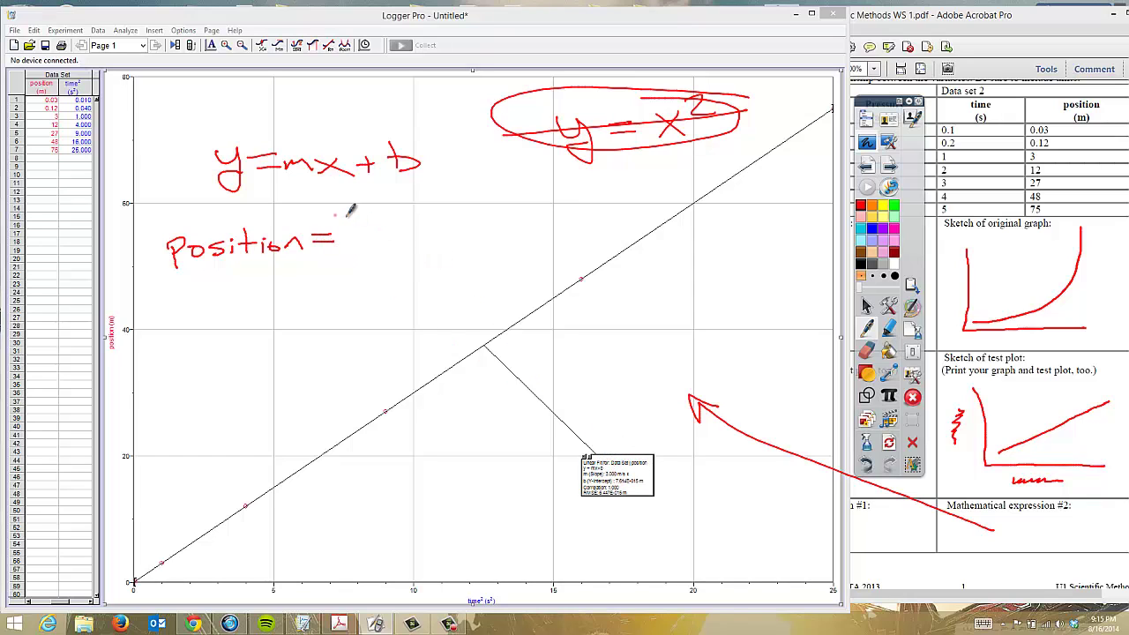
pyautogui.moveTo(348, 224)
pyautogui.mouseDown()
pyautogui.moveTo(360, 231)
pyautogui.moveTo(346, 247)
pyautogui.mouseUp()
pyautogui.moveTo(381, 212); pyautogui.dragTo(406, 225)
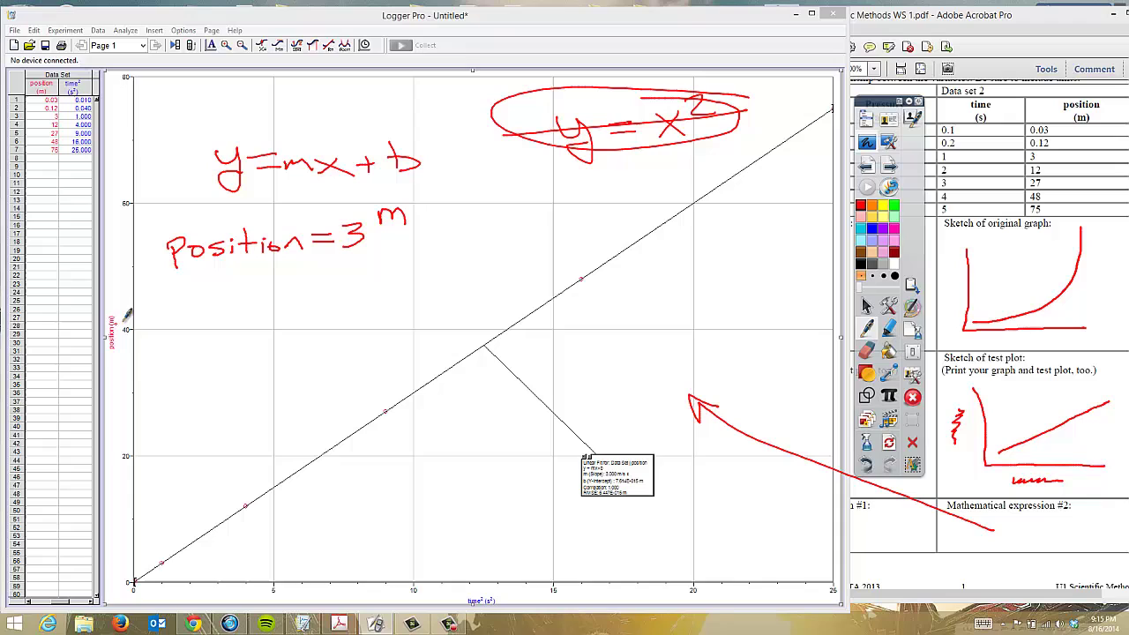
pyautogui.moveTo(371, 229); pyautogui.dragTo(440, 227)
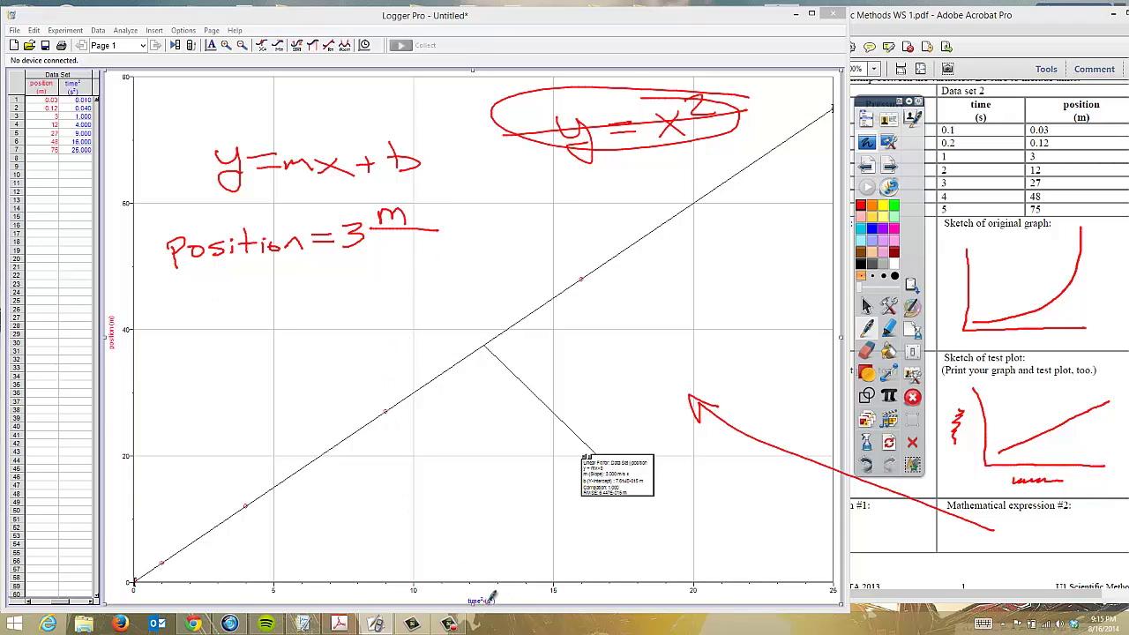
pyautogui.click(486, 482)
pyautogui.moveTo(398, 243)
pyautogui.mouseDown()
pyautogui.moveTo(381, 257)
pyautogui.moveTo(425, 246)
pyautogui.mouseUp()
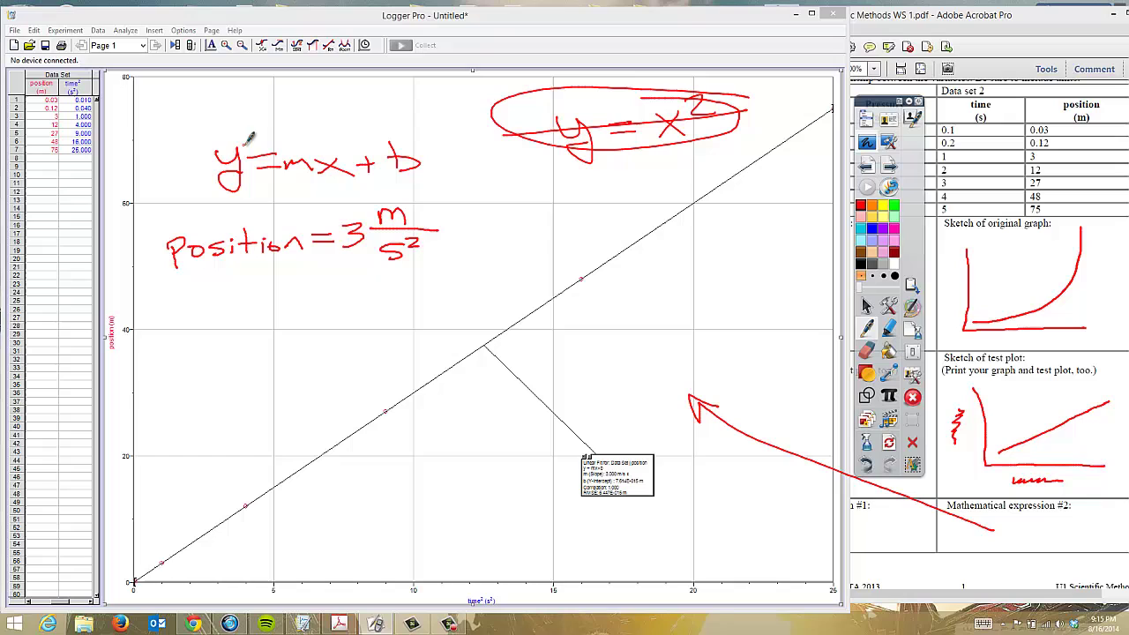
pyautogui.moveTo(246, 143); pyautogui.dragTo(210, 173)
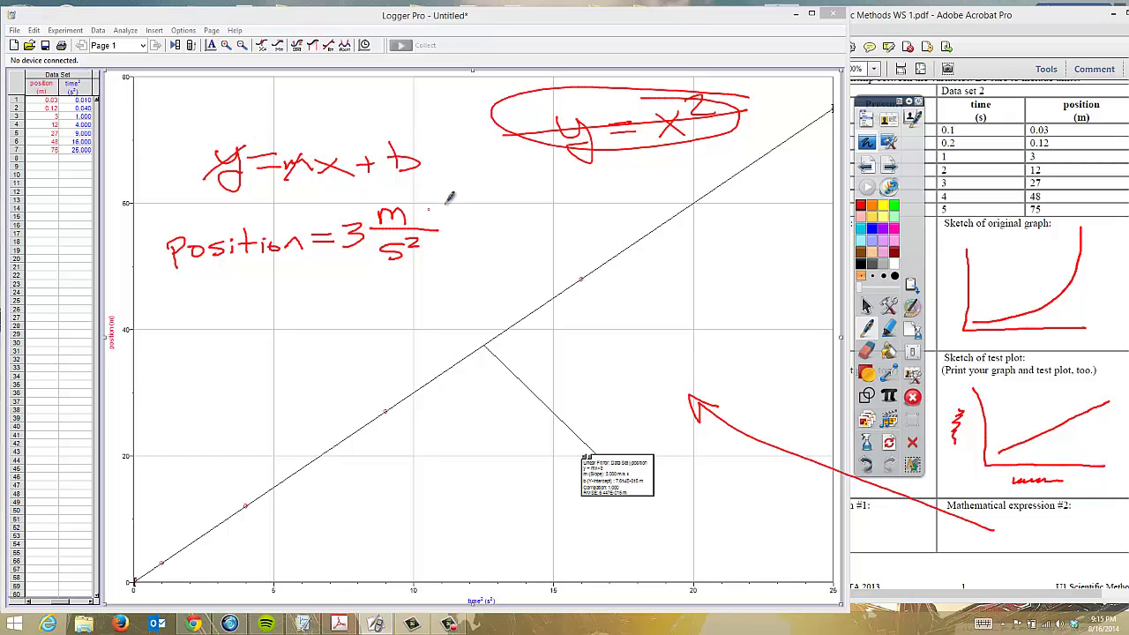
pyautogui.moveTo(465, 195)
pyautogui.mouseDown()
pyautogui.moveTo(445, 217)
pyautogui.moveTo(454, 265)
pyautogui.mouseUp()
pyautogui.moveTo(466, 206)
pyautogui.mouseDown()
pyautogui.moveTo(486, 237)
pyautogui.moveTo(441, 223)
pyautogui.moveTo(483, 218)
pyautogui.moveTo(497, 231)
pyautogui.moveTo(497, 216)
pyautogui.moveTo(499, 226)
pyautogui.moveTo(561, 229)
pyautogui.moveTo(560, 198)
pyautogui.moveTo(581, 206)
pyautogui.moveTo(567, 240)
pyautogui.mouseUp()
pyautogui.click(533, 231)
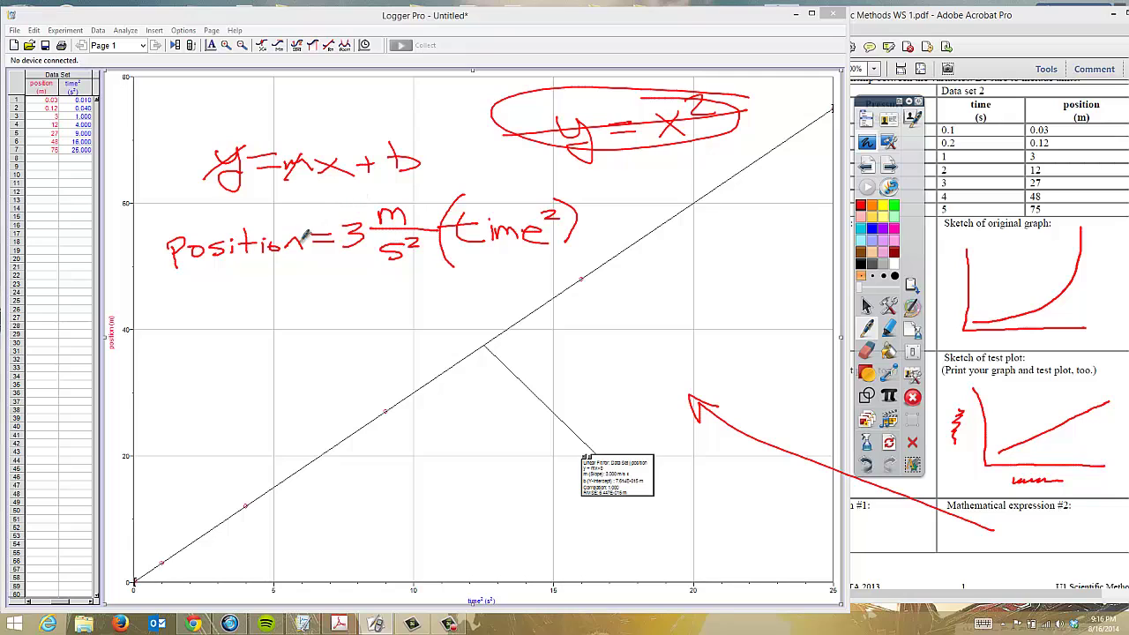
# Write 5% in red pen below the handwritten position equation.
pyautogui.moveTo(255, 342)
pyautogui.mouseDown()
pyautogui.moveTo(227, 342)
pyautogui.moveTo(221, 364)
pyautogui.mouseUp()
pyautogui.click(254, 359)
pyautogui.moveTo(284, 336)
pyautogui.mouseDown()
pyautogui.moveTo(266, 360)
pyautogui.moveTo(265, 349)
pyautogui.moveTo(296, 356)
pyautogui.mouseUp()
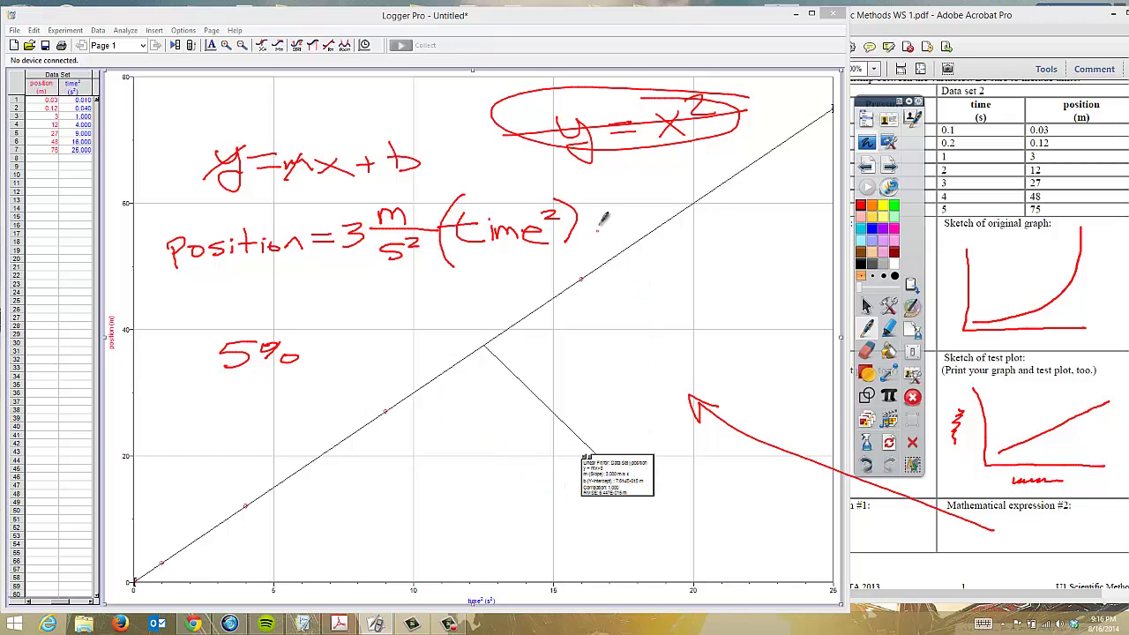
# Draw a red box around position = 3 m/s² (time²) and add a plus sign after (time²).
pyautogui.moveTo(598, 184)
pyautogui.mouseDown()
pyautogui.moveTo(305, 177)
pyautogui.moveTo(172, 187)
pyautogui.moveTo(132, 199)
pyautogui.moveTo(126, 257)
pyautogui.moveTo(159, 294)
pyautogui.moveTo(591, 292)
pyautogui.moveTo(618, 275)
pyautogui.moveTo(604, 174)
pyautogui.mouseUp()
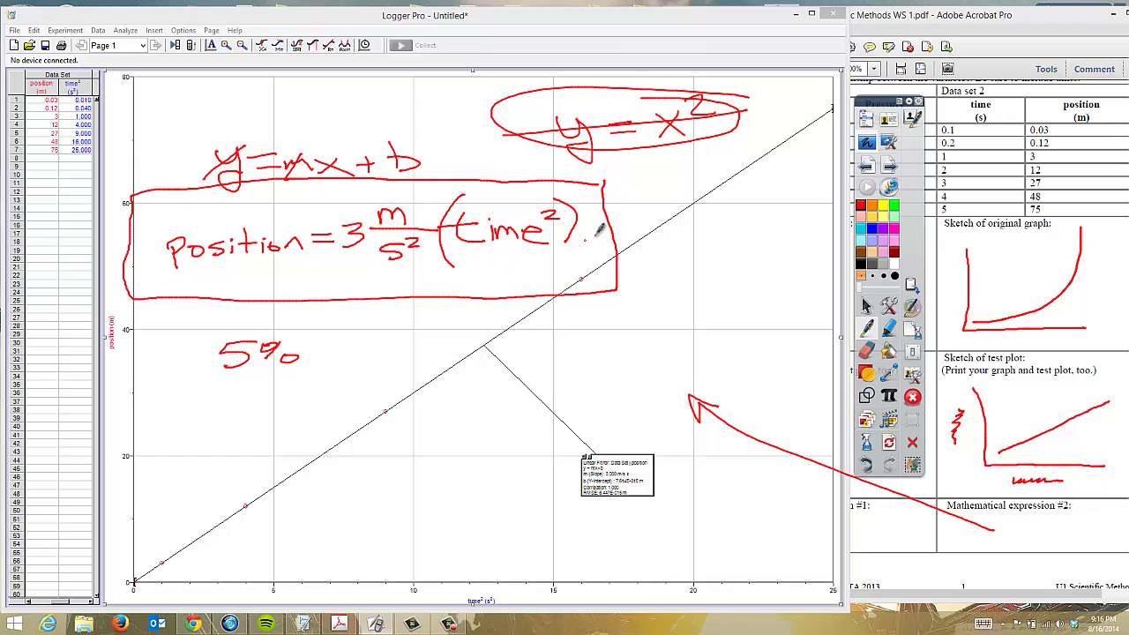
pyautogui.moveTo(591, 217)
pyautogui.mouseDown()
pyautogui.moveTo(632, 223)
pyautogui.moveTo(595, 227)
pyautogui.moveTo(649, 237)
pyautogui.mouseUp()
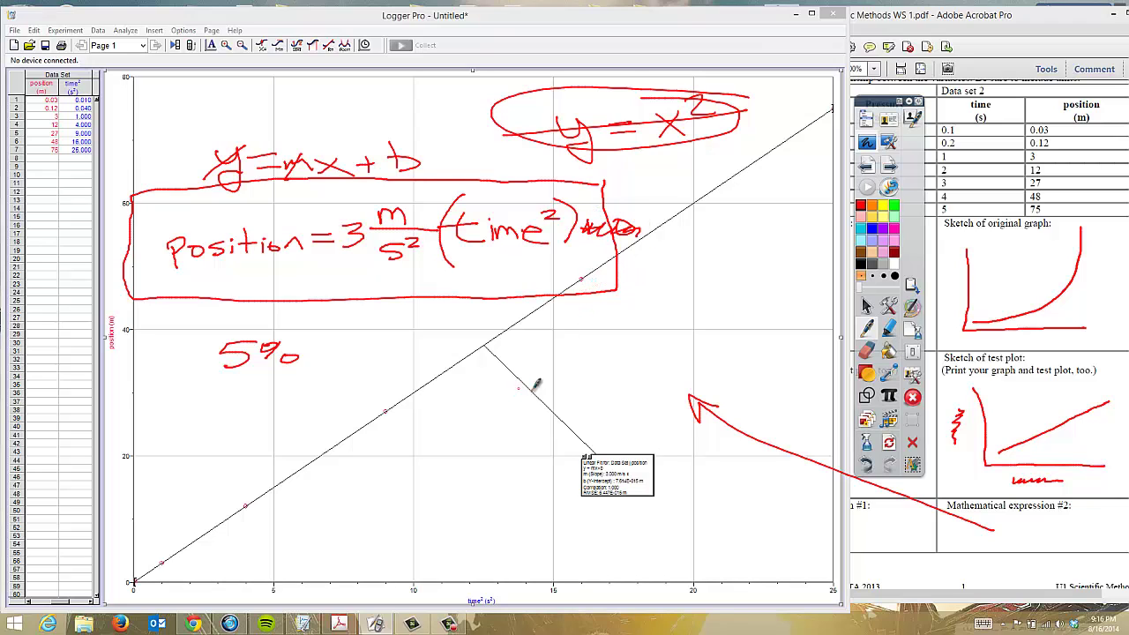
pyautogui.click(1044, 523)
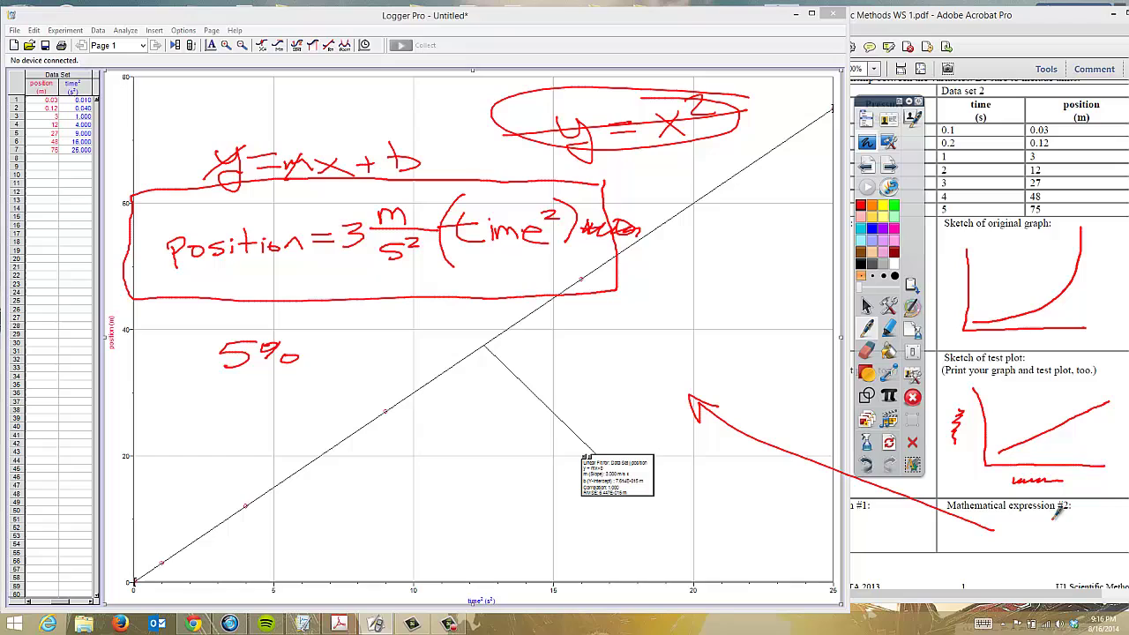